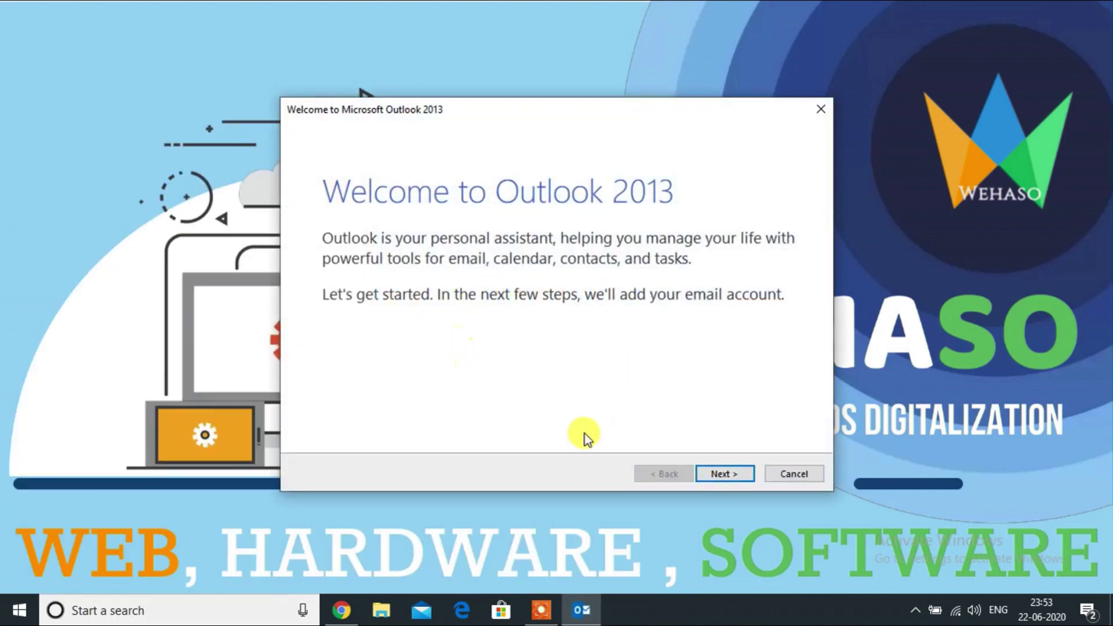
- Move past the Outlook 2013 welcome screen to the Add an Email Account page
click(737, 475)
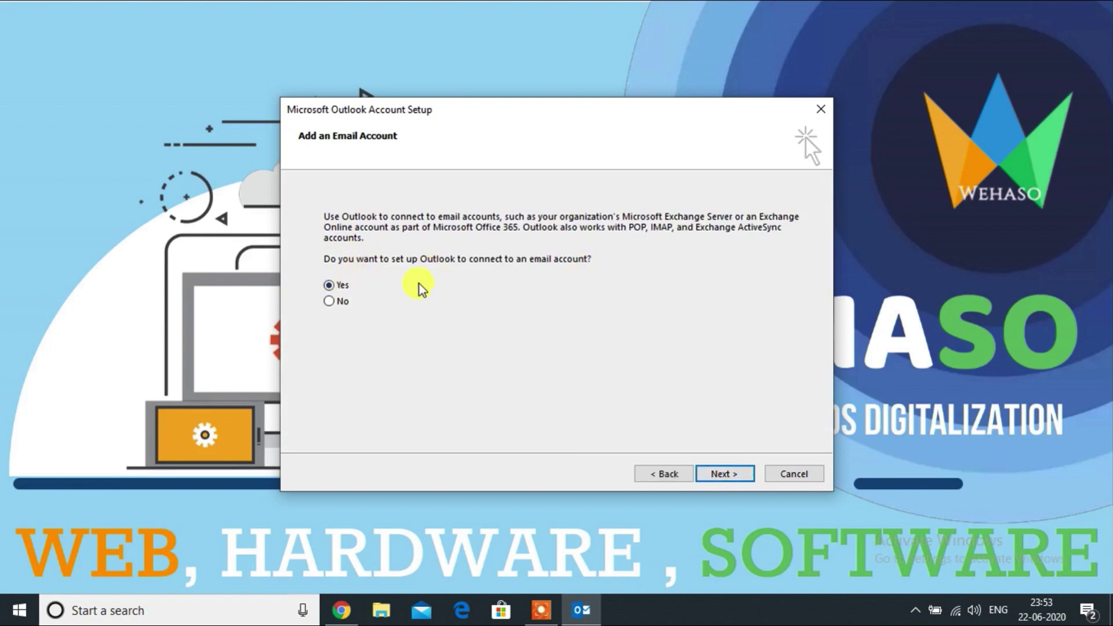
- Confirm connecting an account, choose Manual setup, and select POP or IMAP as the service
click(709, 472)
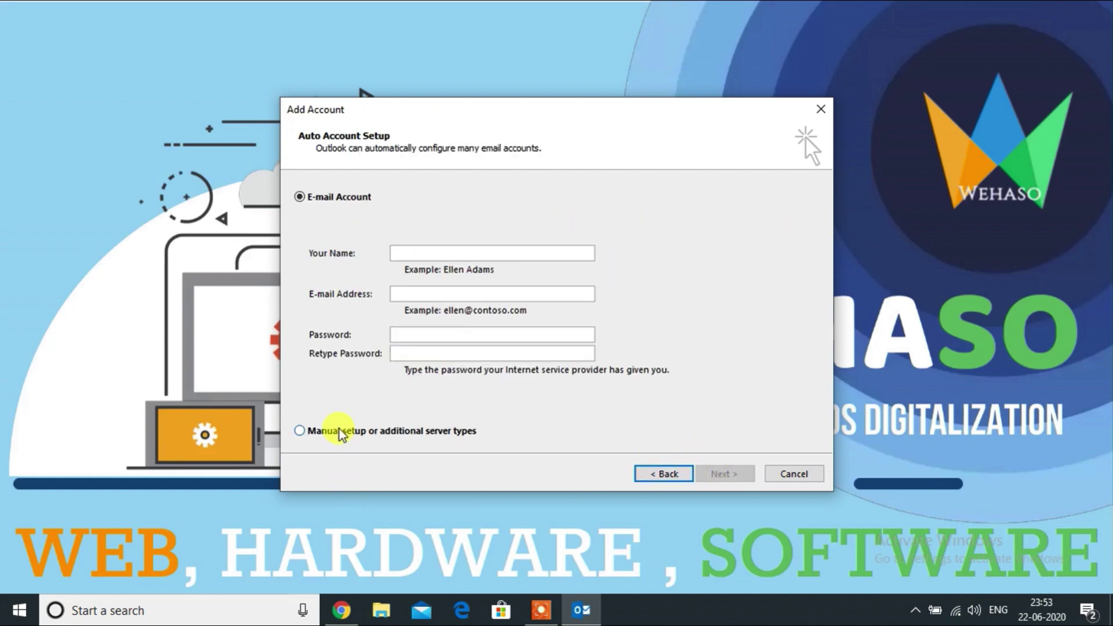
click(339, 429)
click(339, 428)
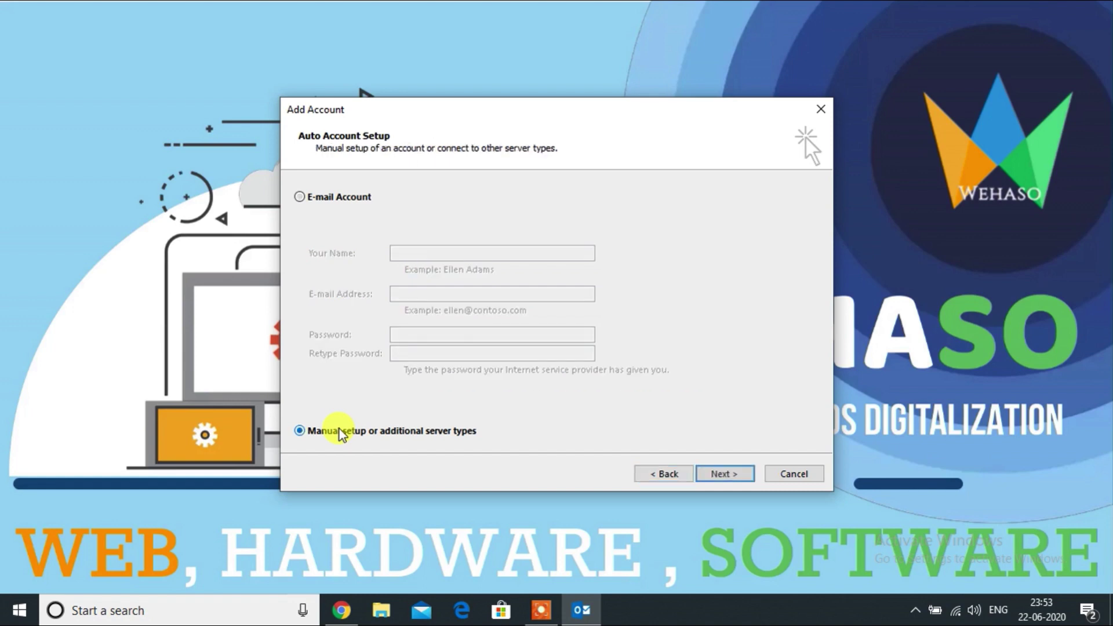
click(722, 475)
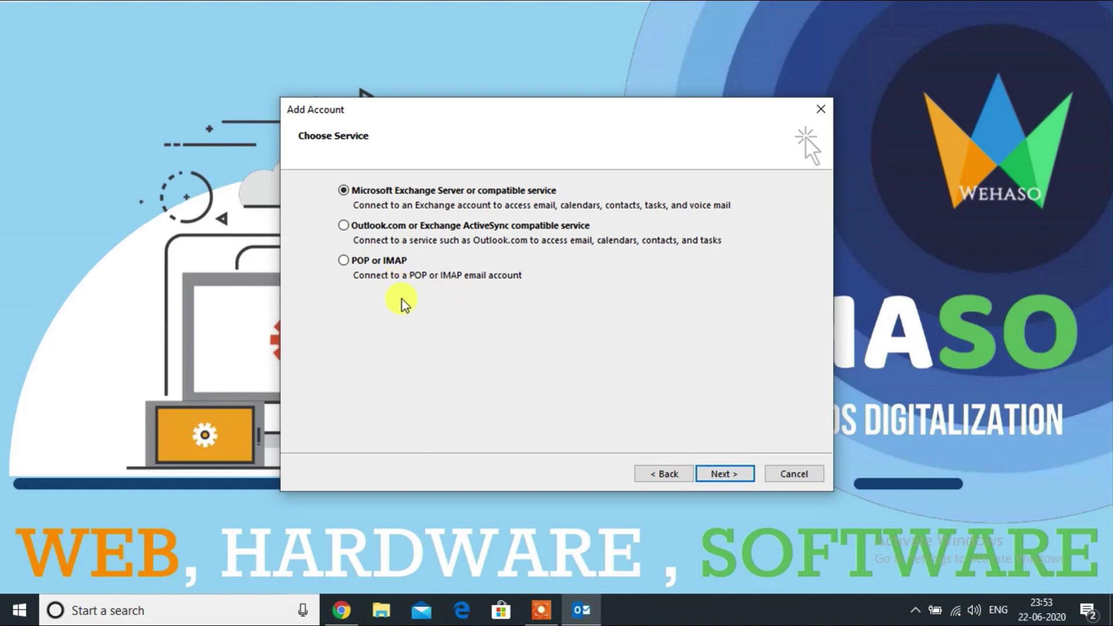
click(375, 266)
- Enter the display name, Gmail address and password, choosing IMAP as the account type
click(739, 476)
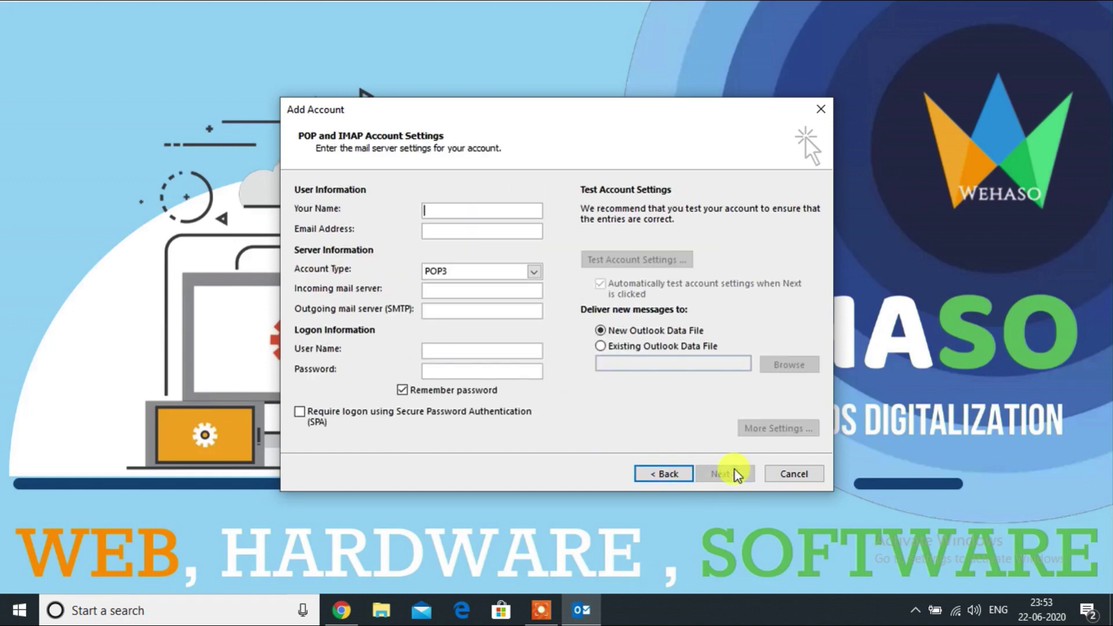
click(435, 230)
click(432, 205)
text(Russell)
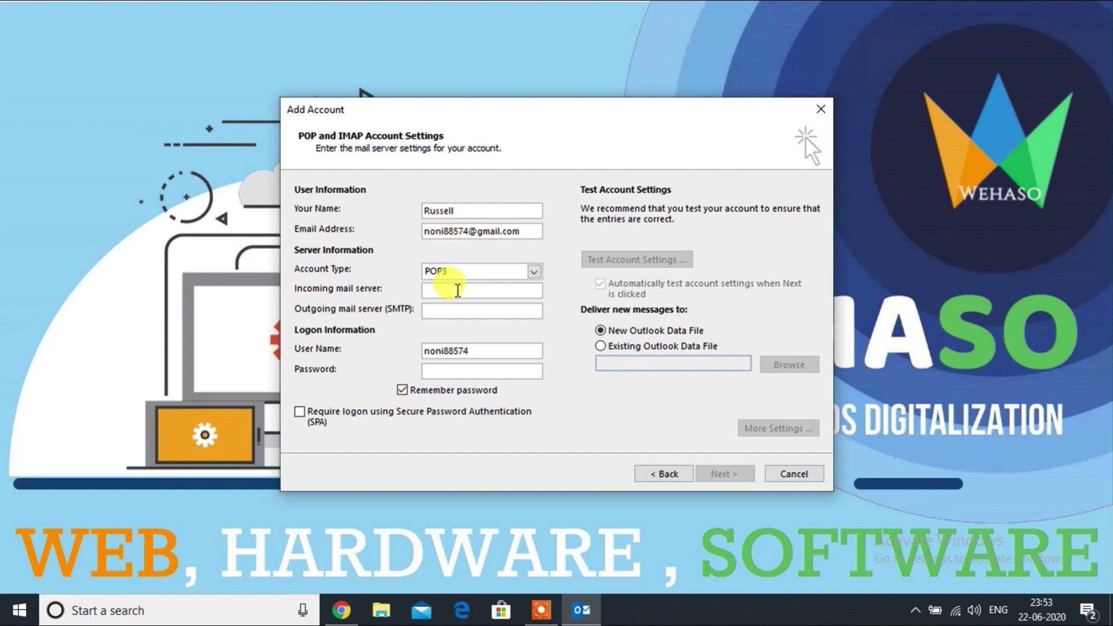
click(533, 271)
click(488, 296)
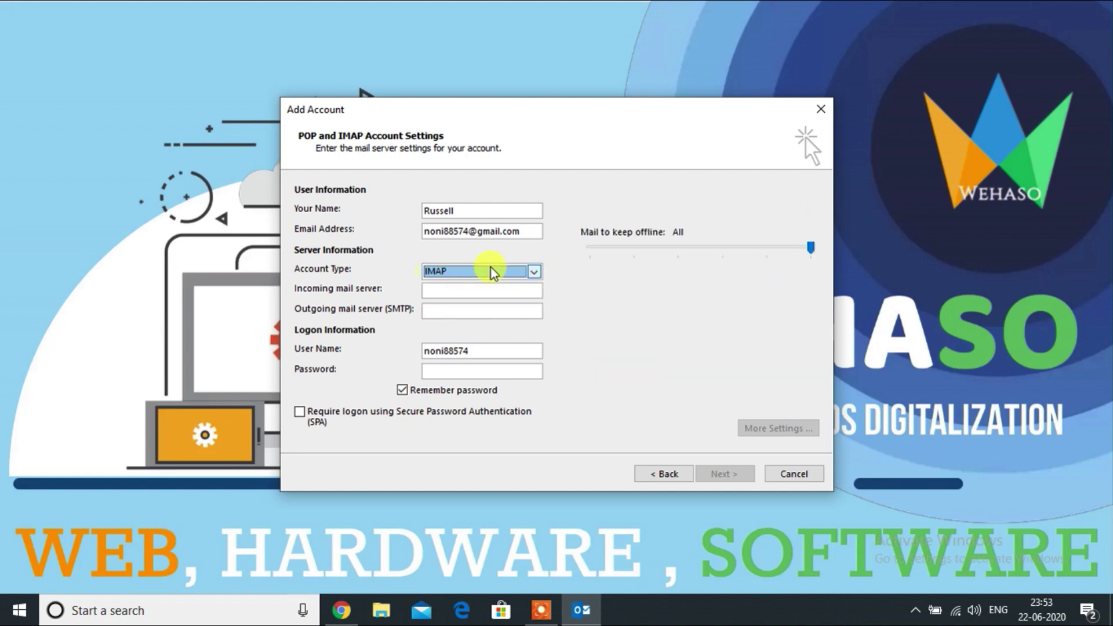
click(432, 373)
text(**)
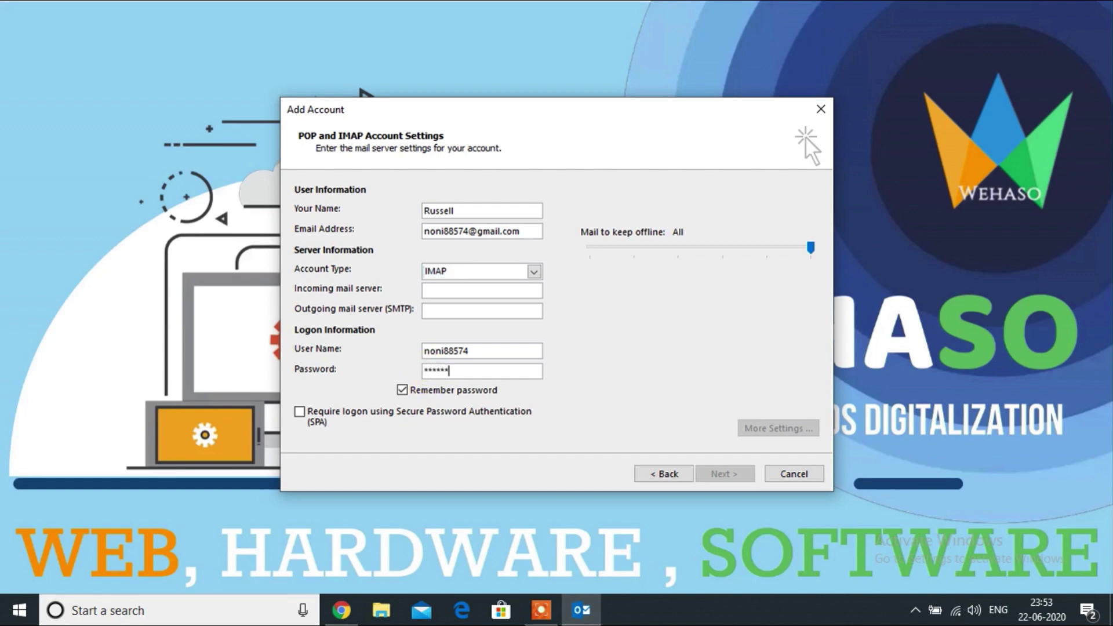
text(*)
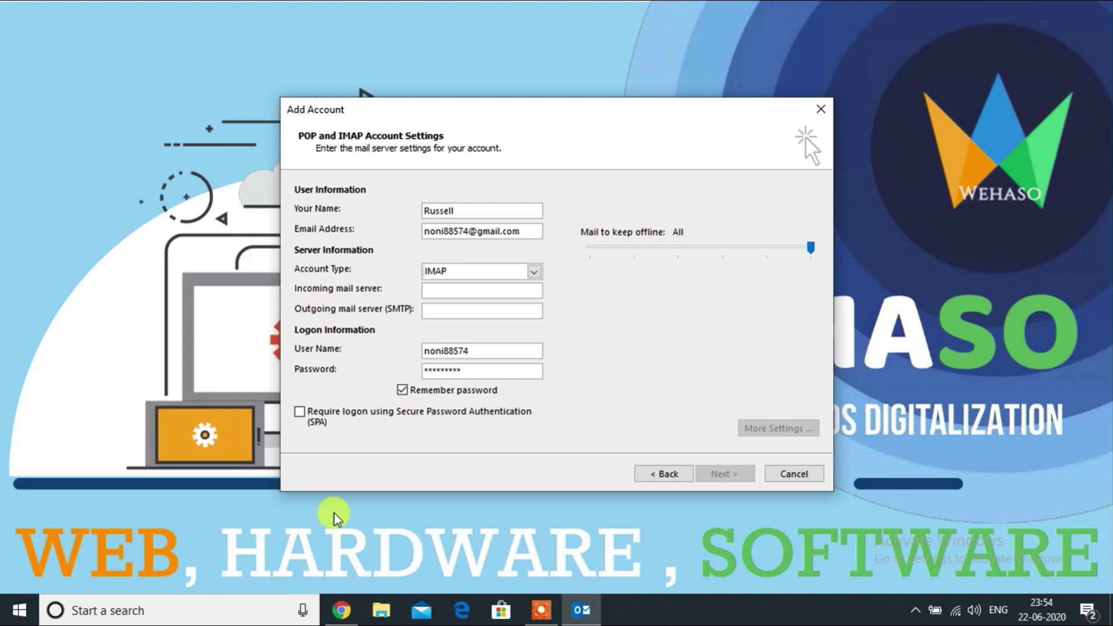
- Select Enable IMAP under Gmail's Forwarding and POP/IMAP settings and save the change
click(334, 613)
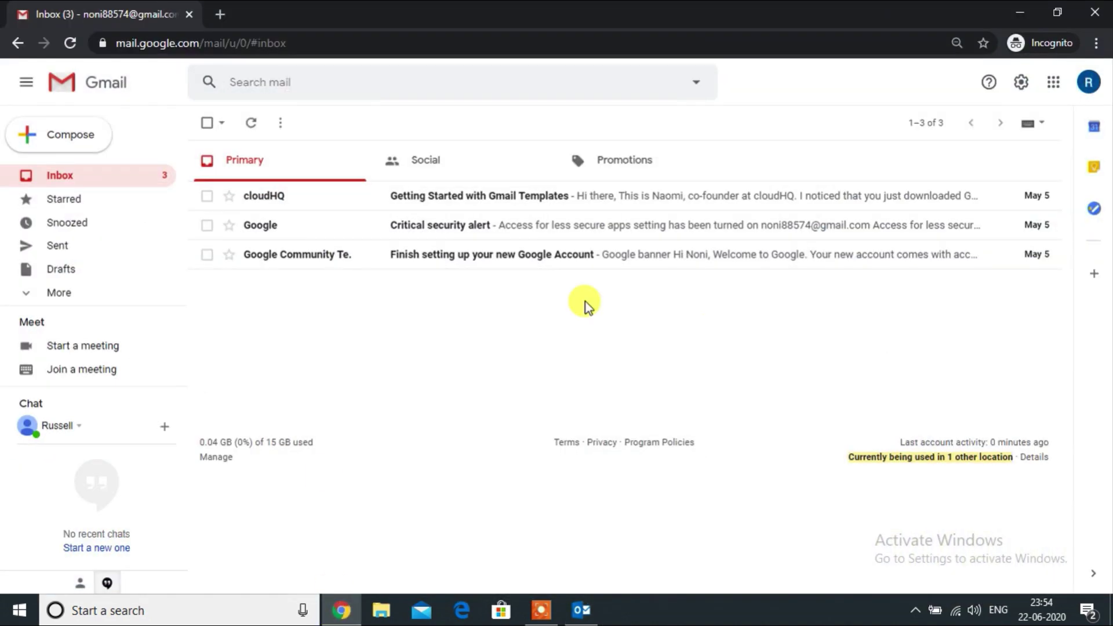
click(1022, 83)
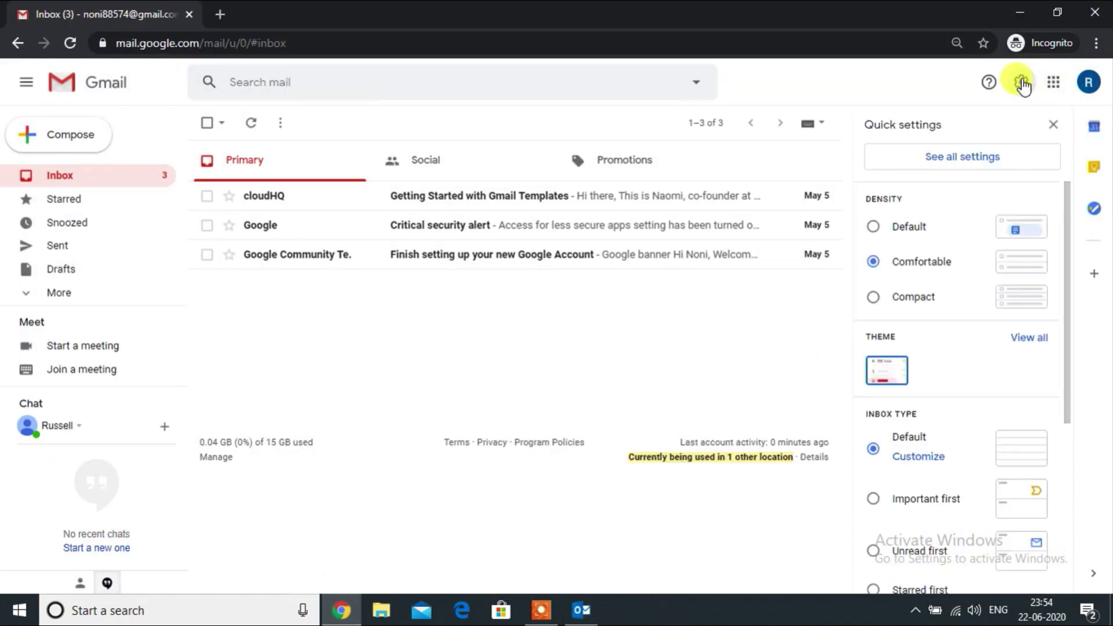
click(953, 166)
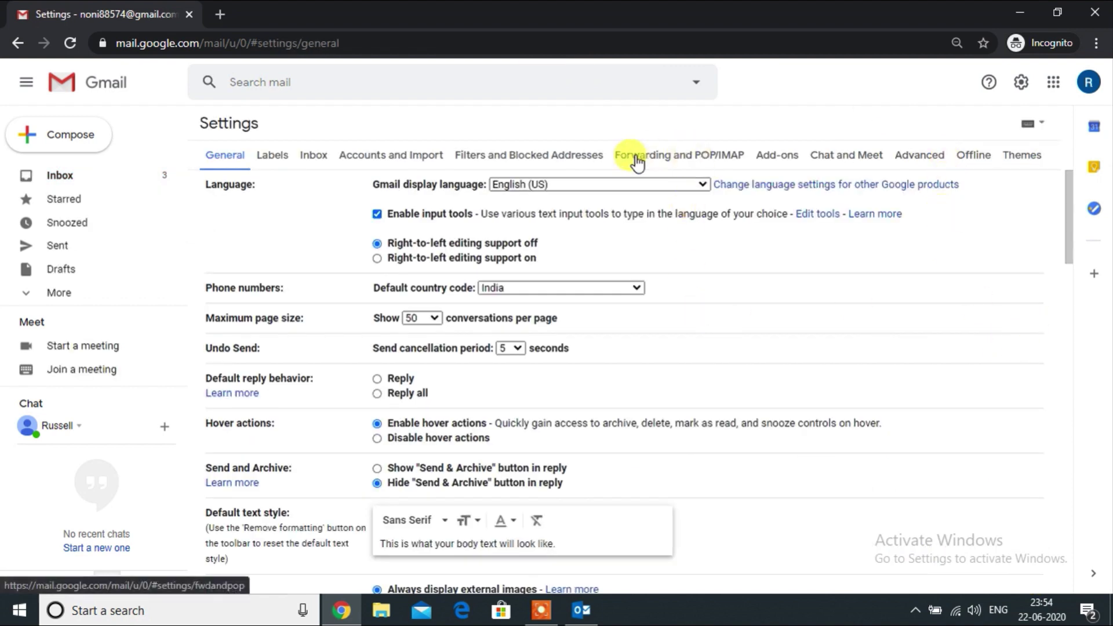
click(654, 162)
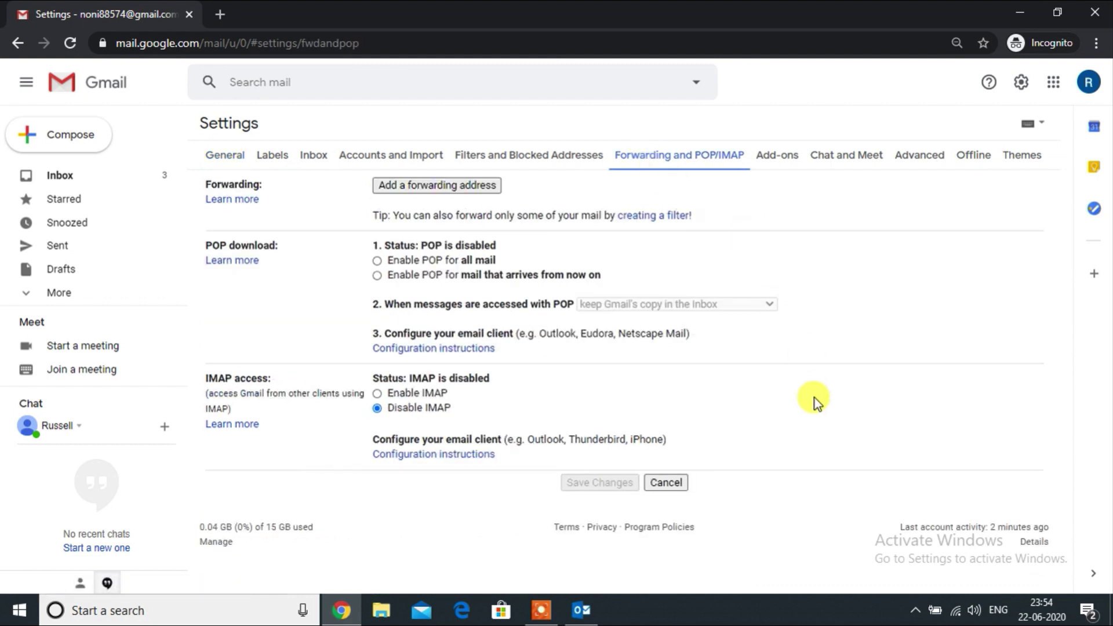
click(422, 392)
scroll(463, 414, down, 1)
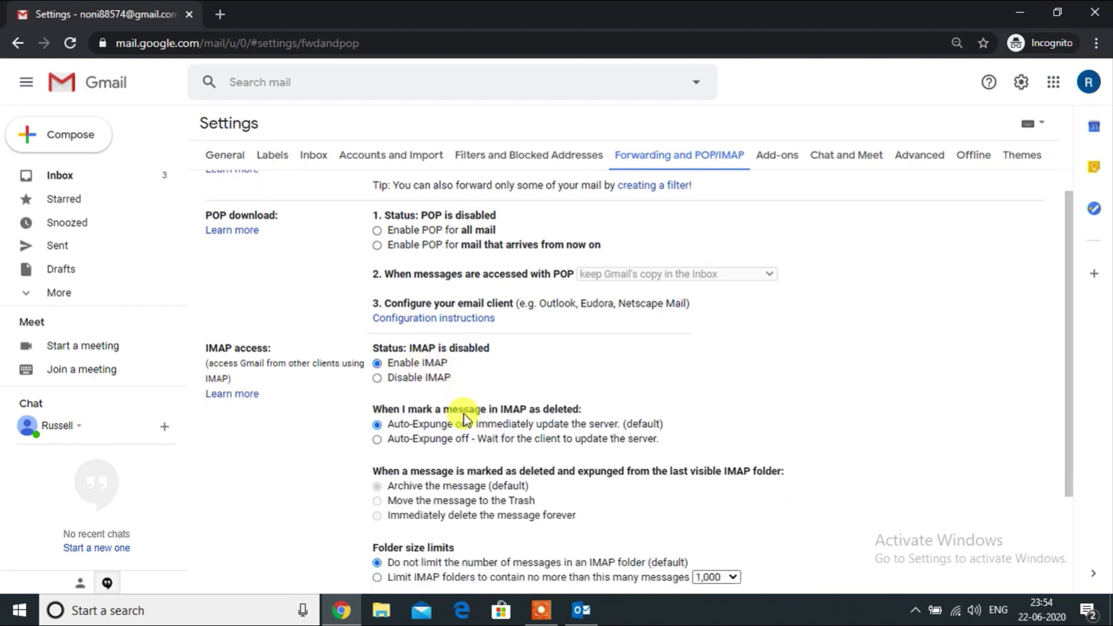
scroll(471, 426, down, 3)
click(582, 513)
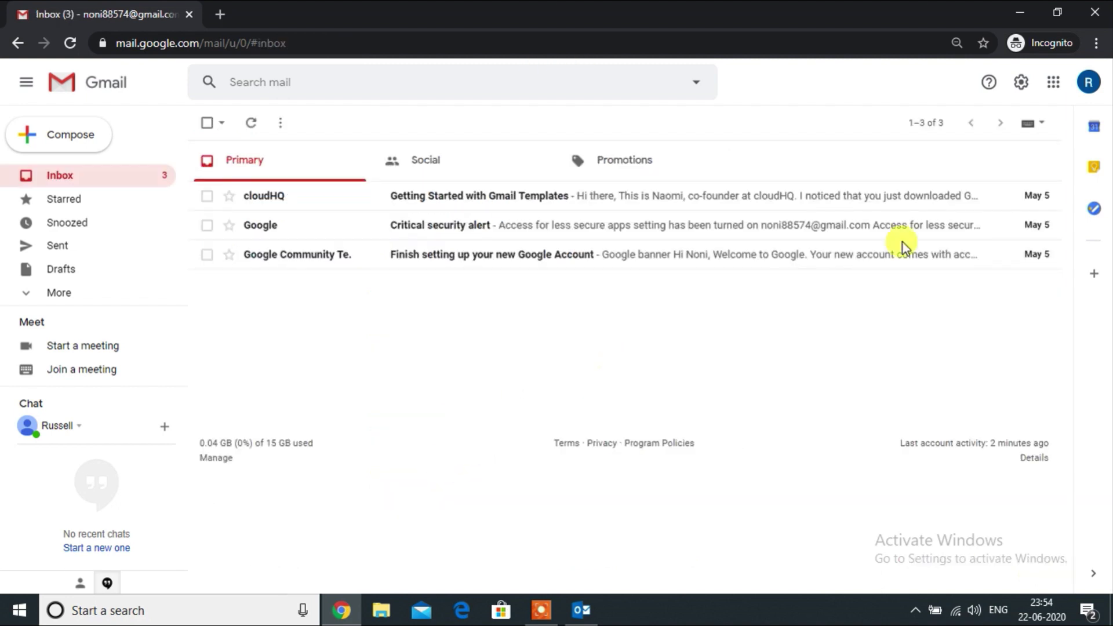
- Locate imap.gmail.com and smtp.gmail.com in the Gmail help article's settings table
click(1021, 82)
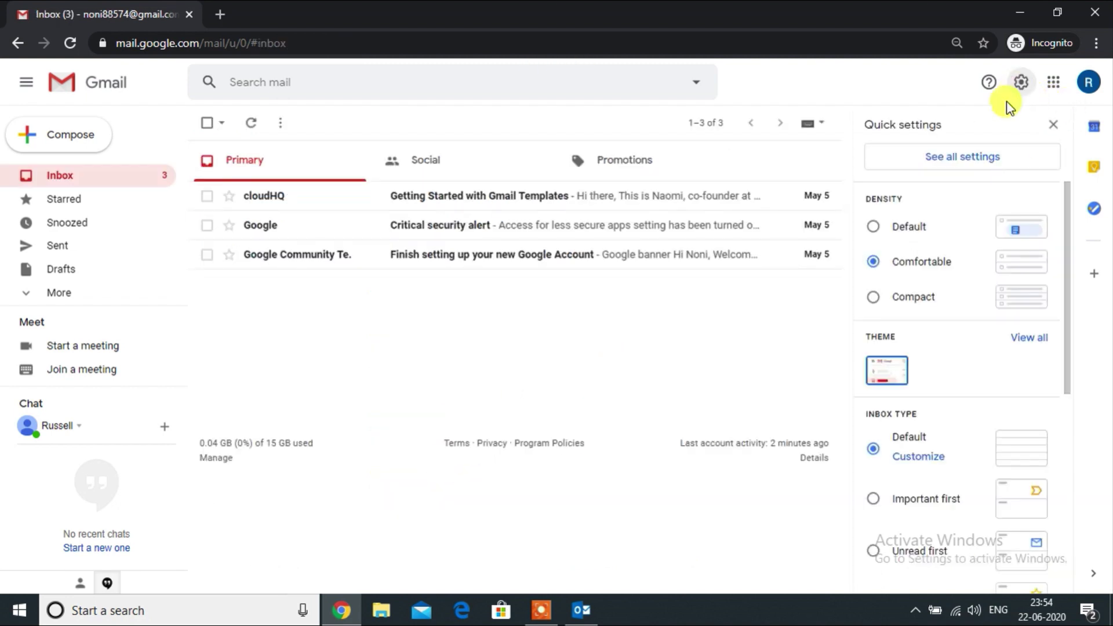
click(951, 161)
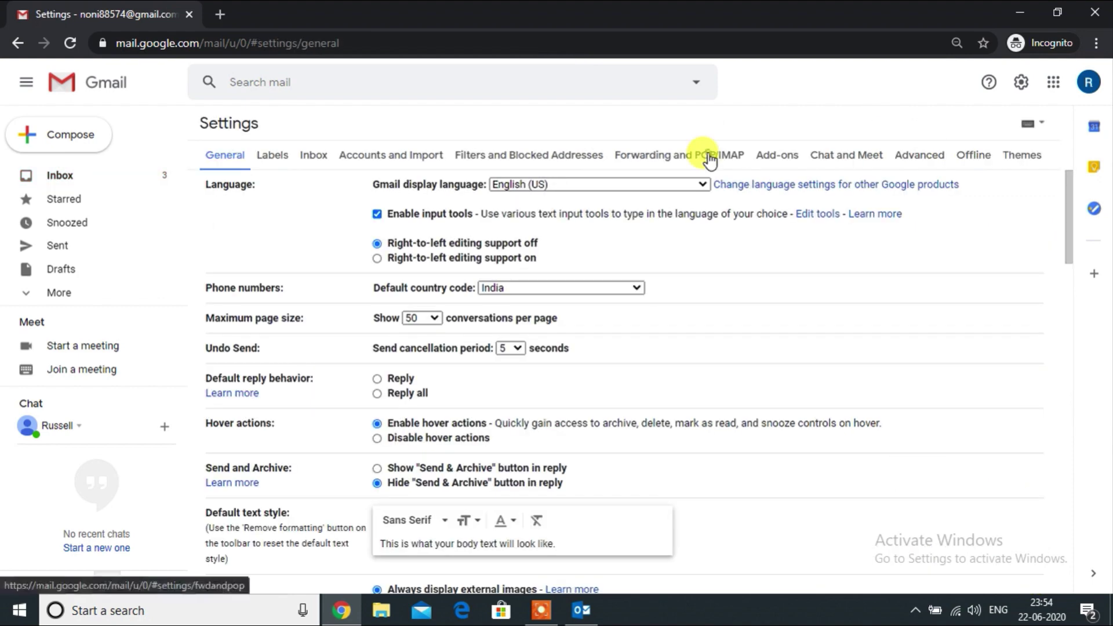
click(700, 155)
scroll(788, 444, down, 2)
scroll(778, 445, down, 1)
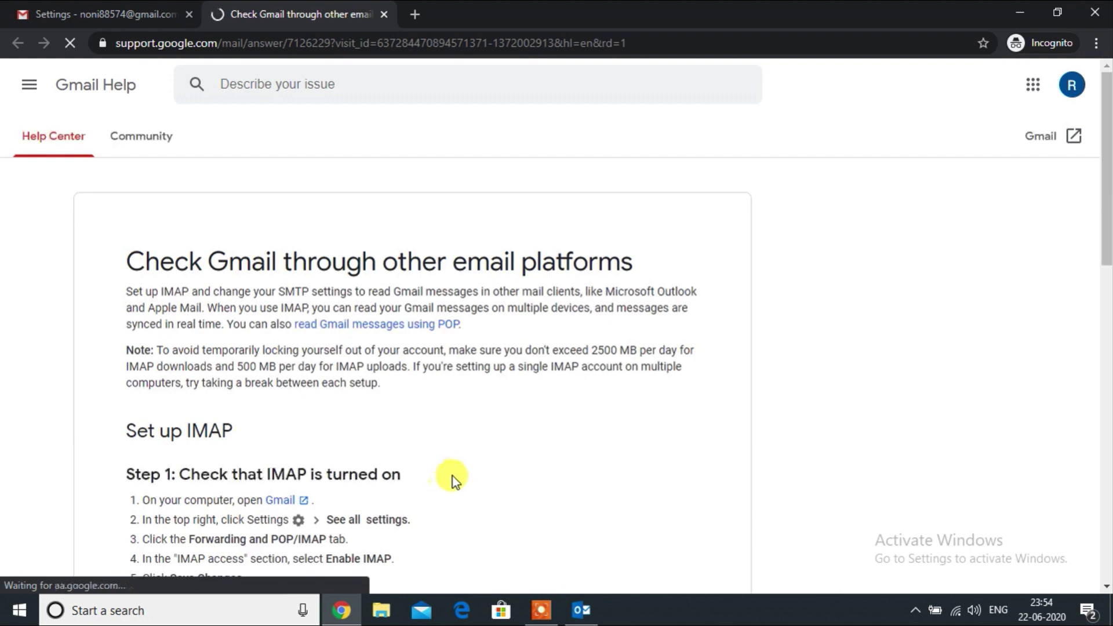
scroll(454, 476, down, 1)
scroll(453, 476, down, 1)
scroll(445, 464, down, 2)
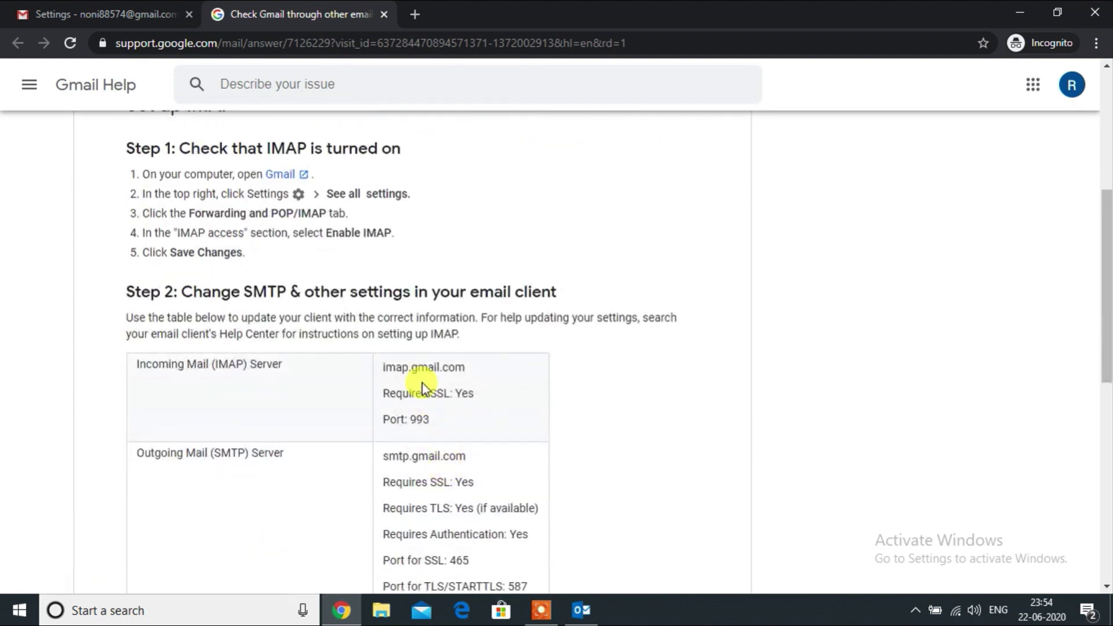
drag(383, 370, 472, 367)
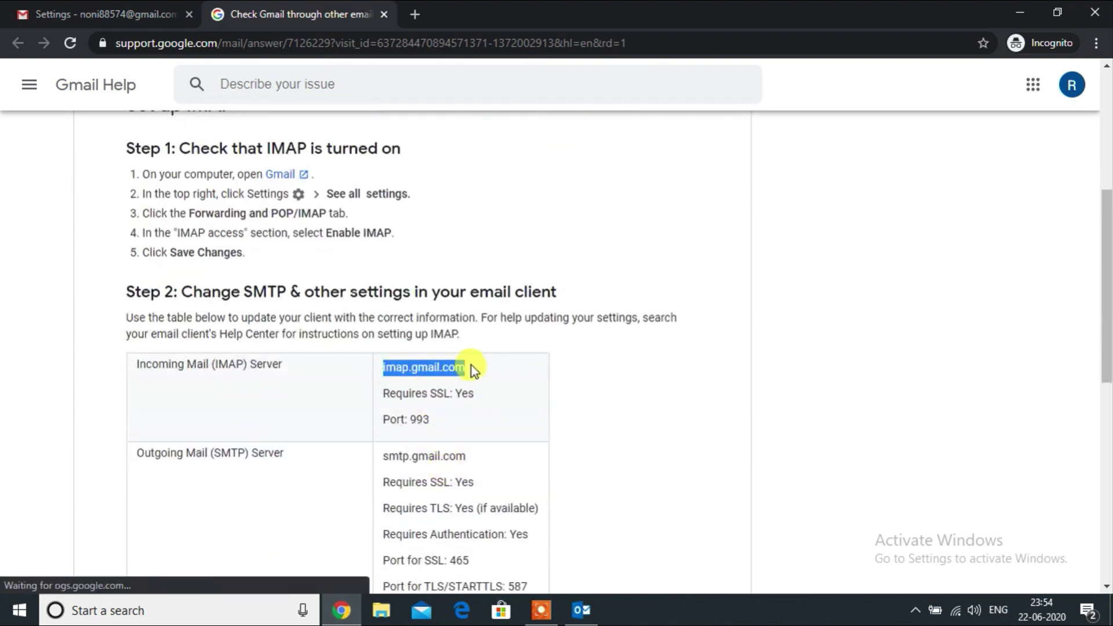
scroll(502, 410, down, 2)
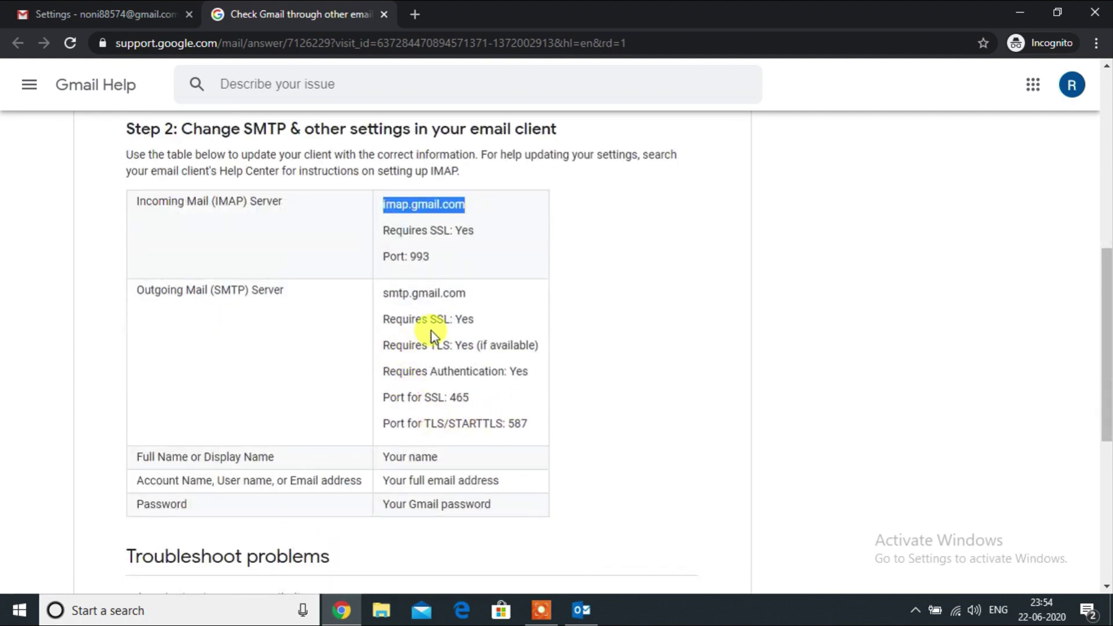
drag(383, 293, 501, 280)
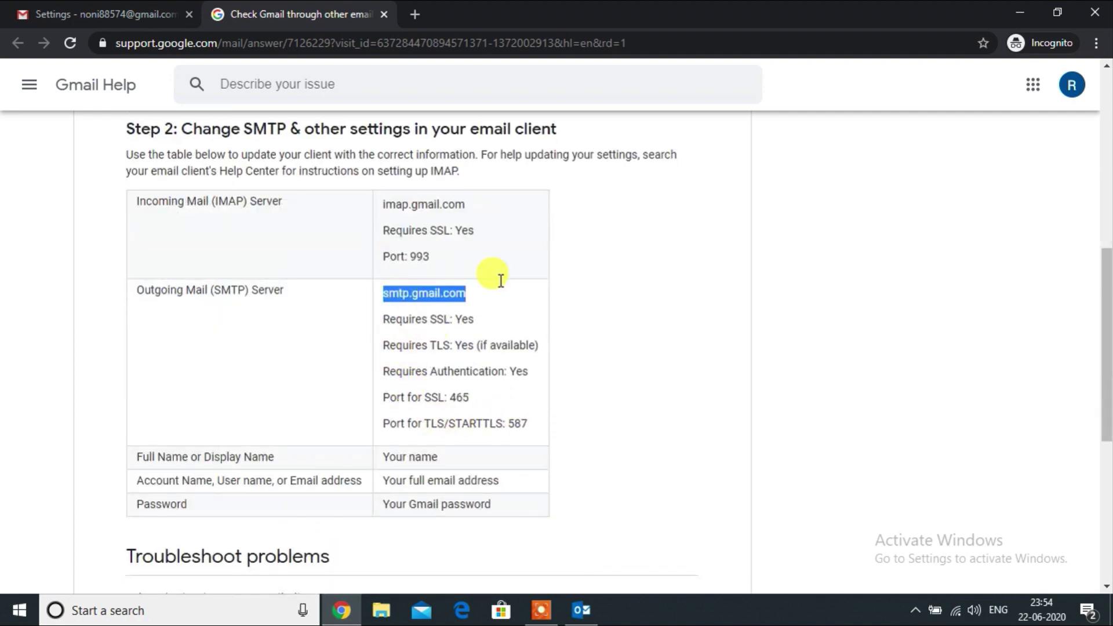
- Enter imap.gmail.com as the incoming and smtp.gmail.com as the outgoing mail server
click(582, 610)
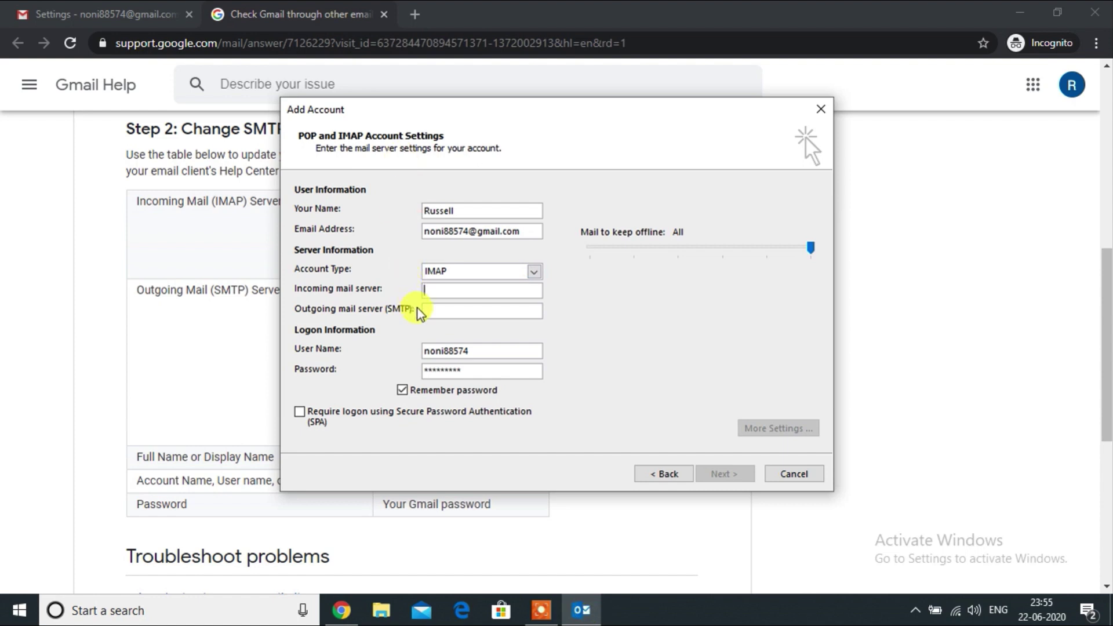
text(imap.g)
text(mail)
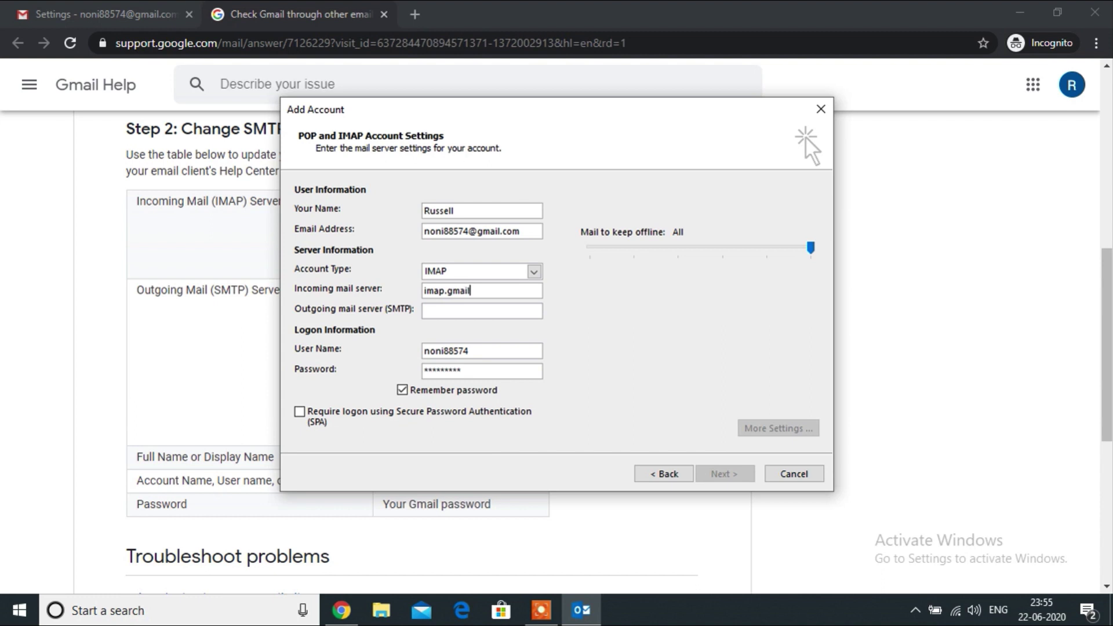
text(.com)
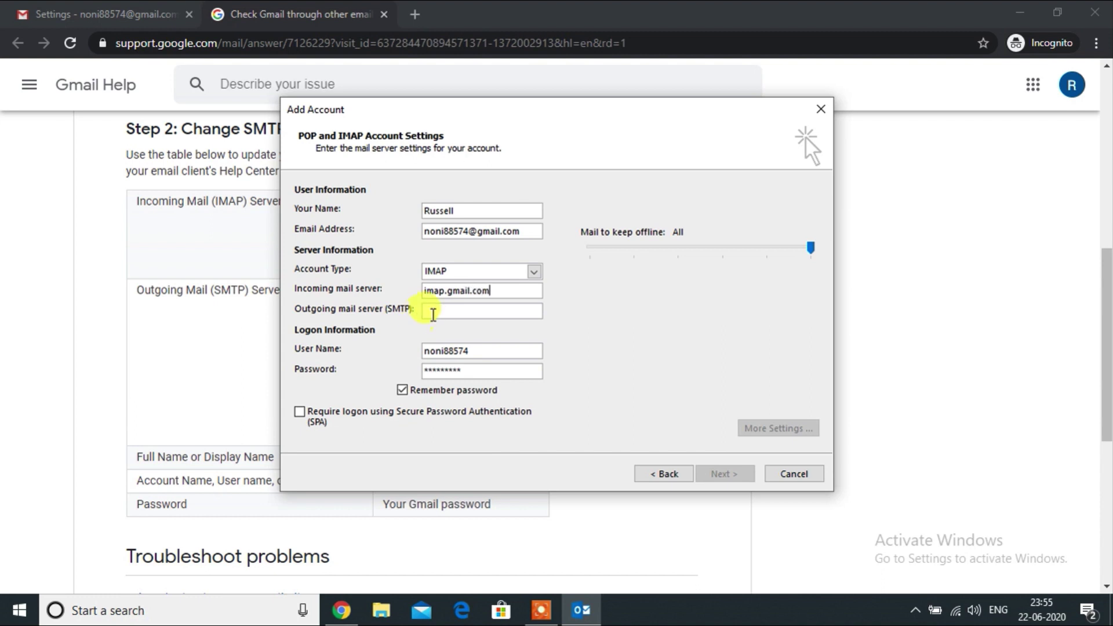
click(436, 310)
text(smtp.gmail.com)
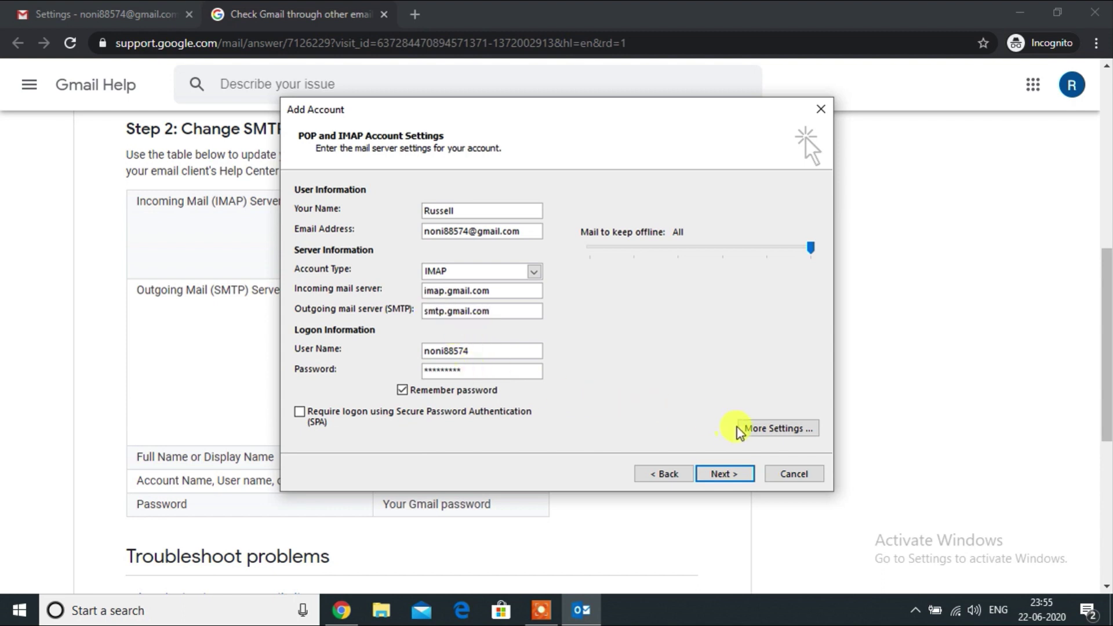
- Turn on outgoing server authentication, logging on with the Gmail address and password
click(777, 430)
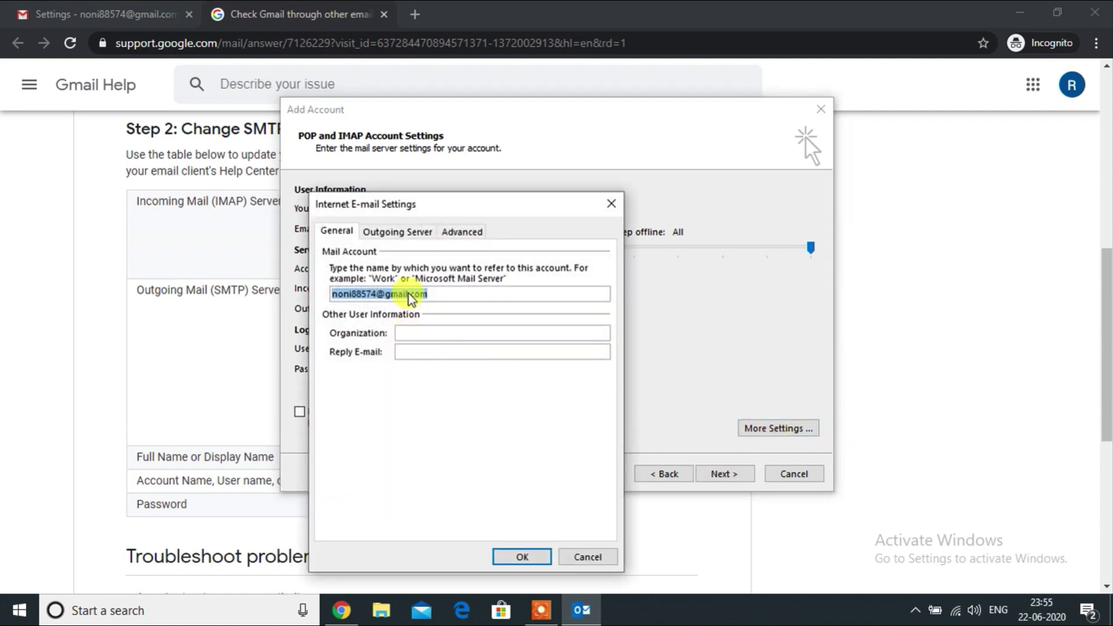
click(396, 233)
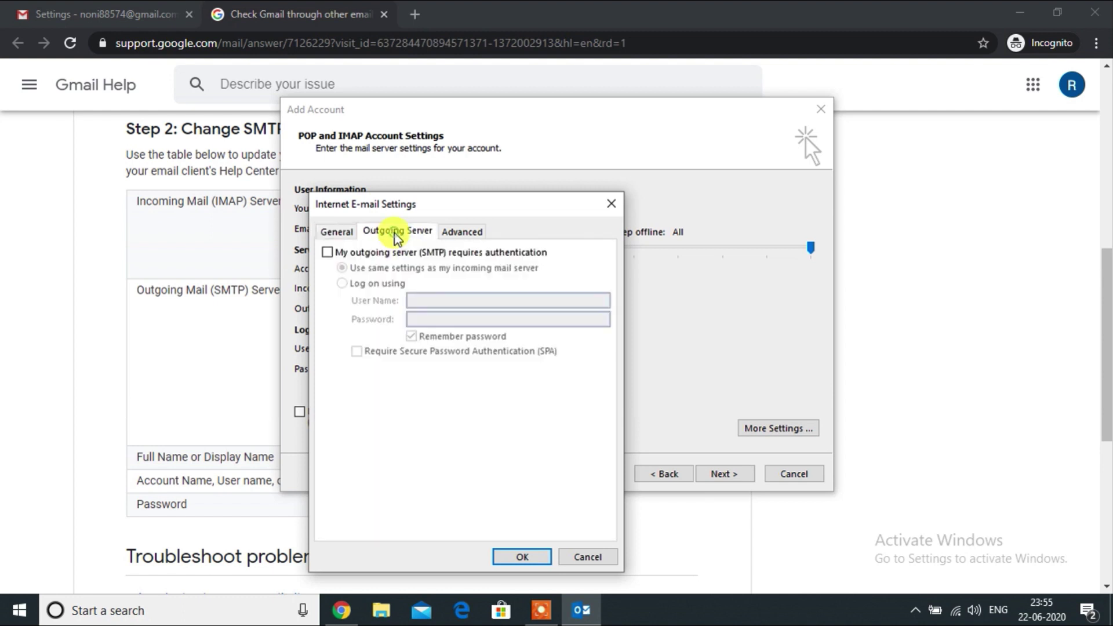
click(328, 254)
click(347, 283)
click(414, 301)
click(429, 321)
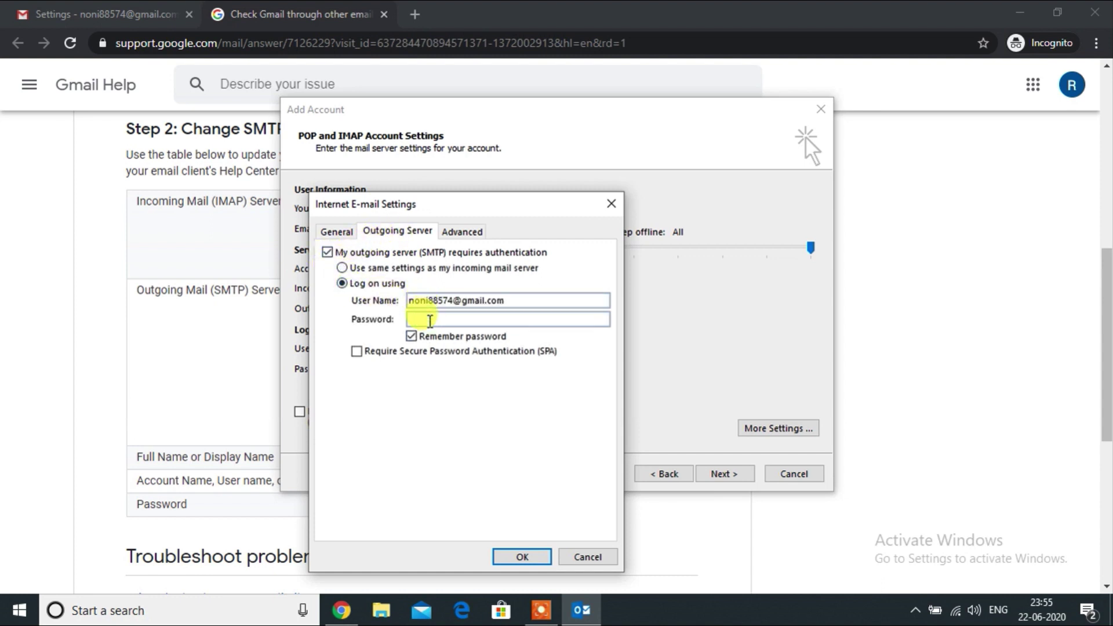
text(*)
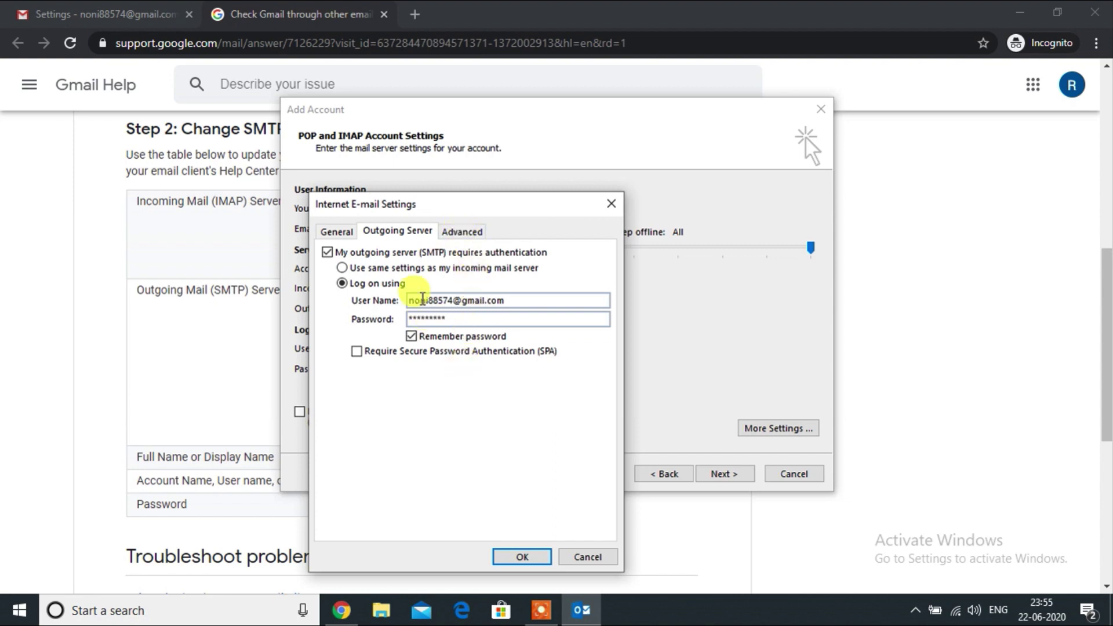
- Set SSL encryption for both incoming and outgoing mail on the Advanced tab
click(460, 230)
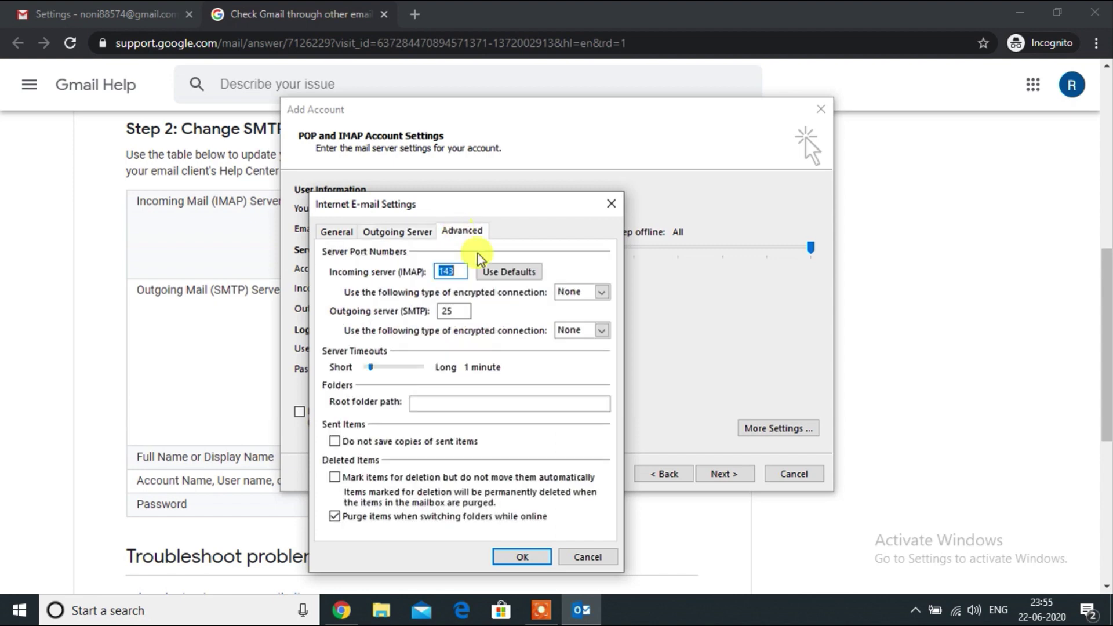
click(570, 293)
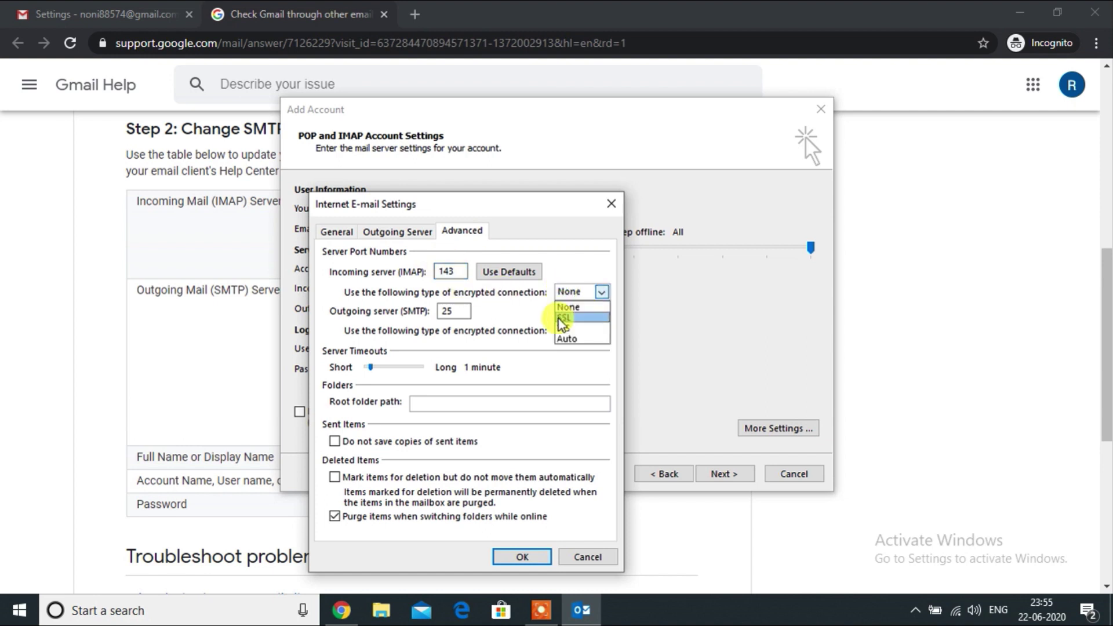
click(568, 319)
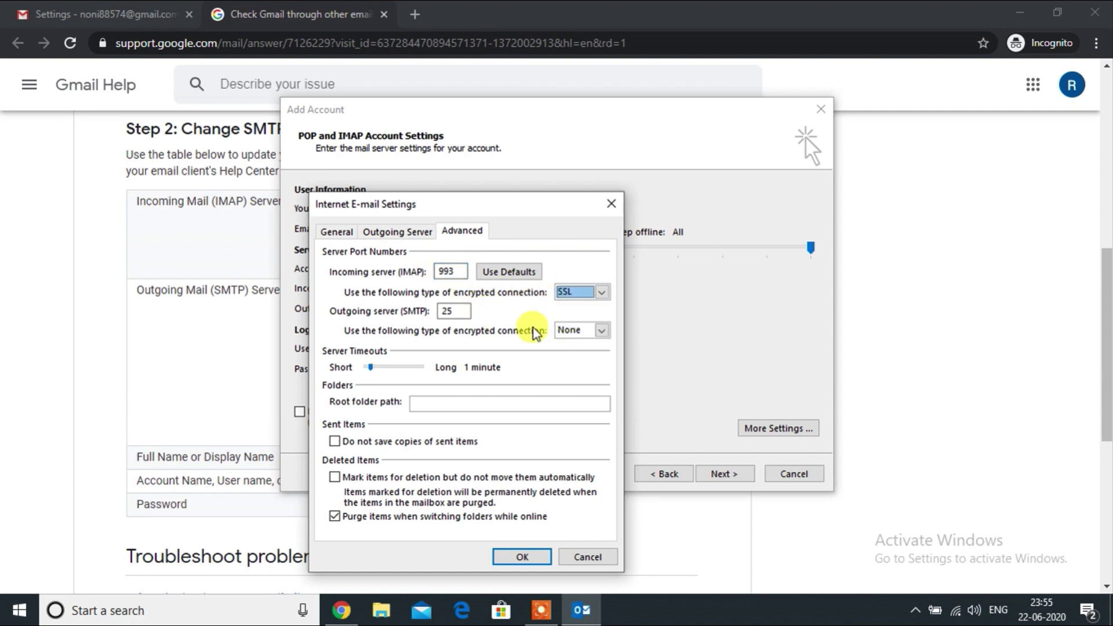
click(569, 329)
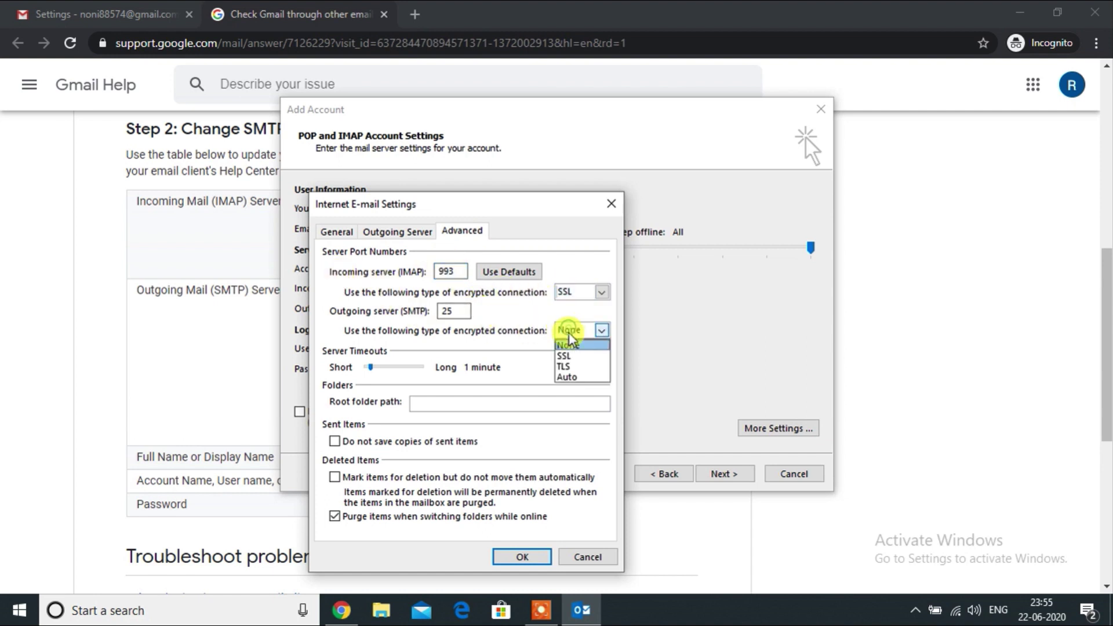
click(566, 356)
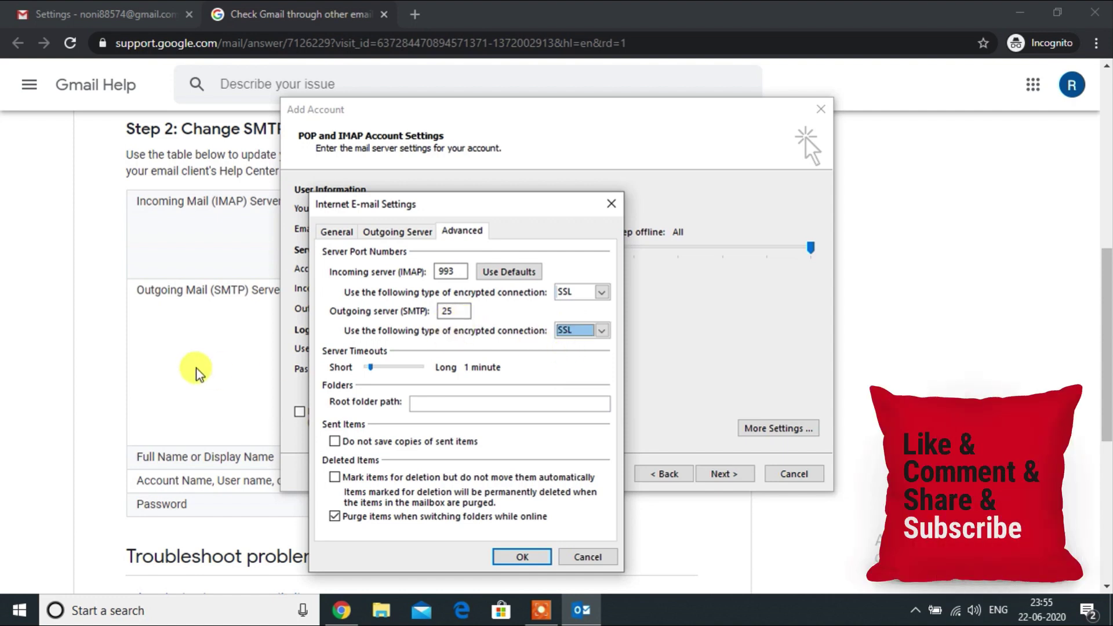
- Confirm ports 993 and 465 in the help article, set outgoing port 465, and save
click(140, 338)
double_click(456, 397)
double_click(420, 256)
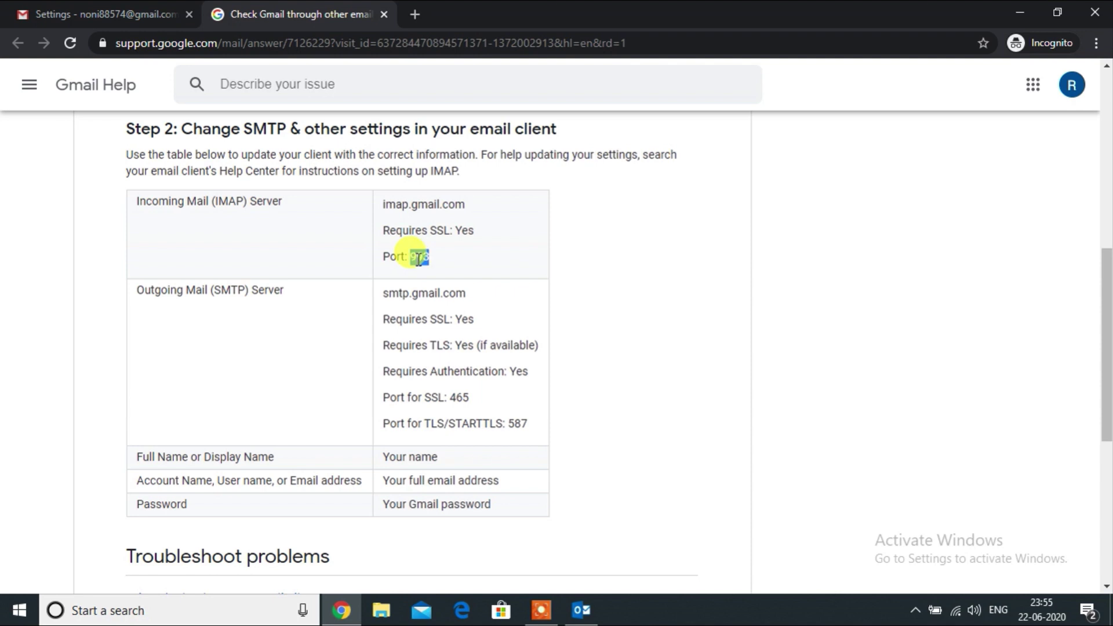
double_click(458, 398)
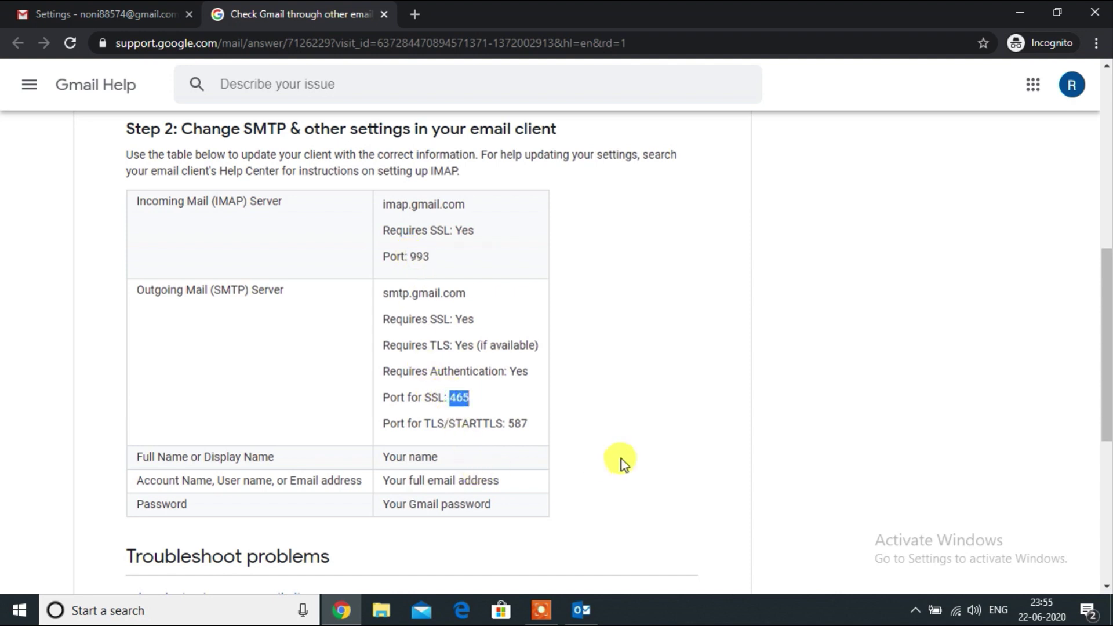
click(582, 611)
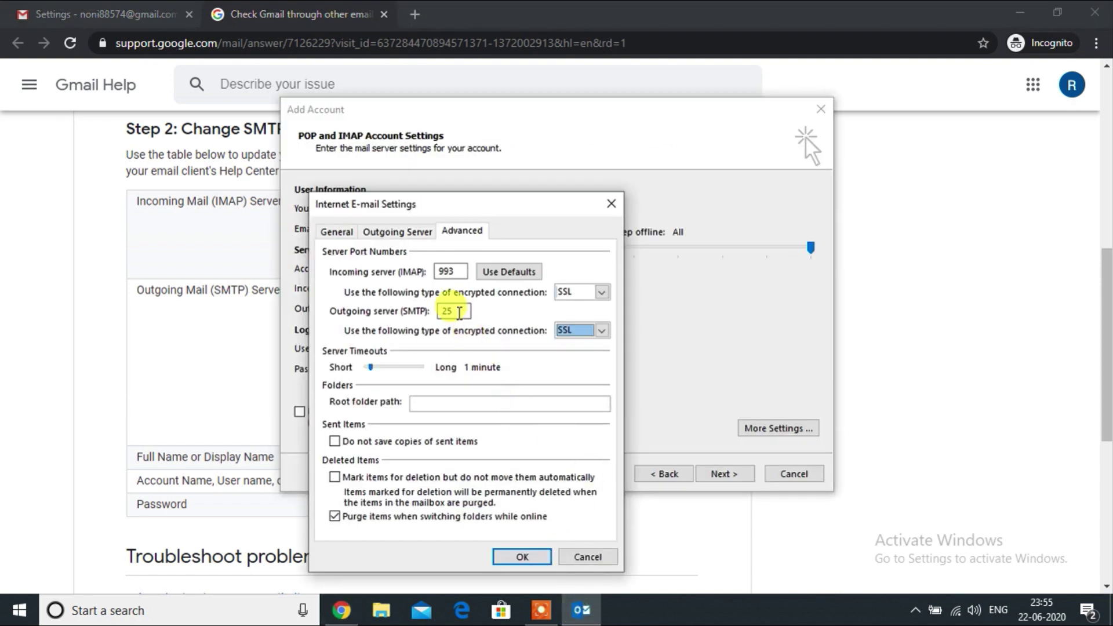
double_click(458, 313)
text(46)
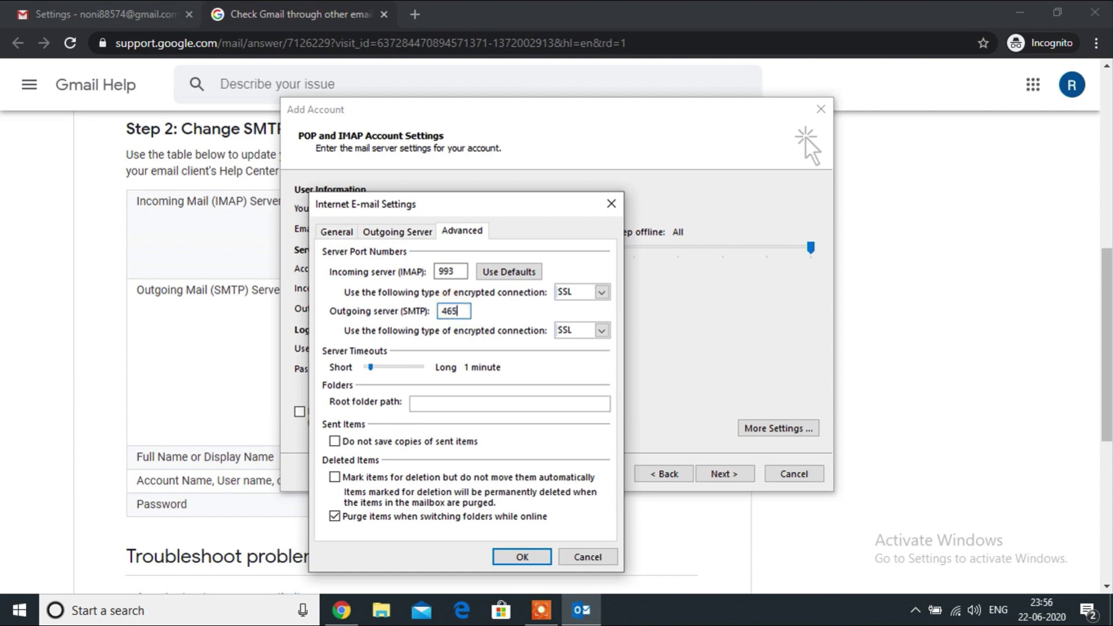
click(527, 558)
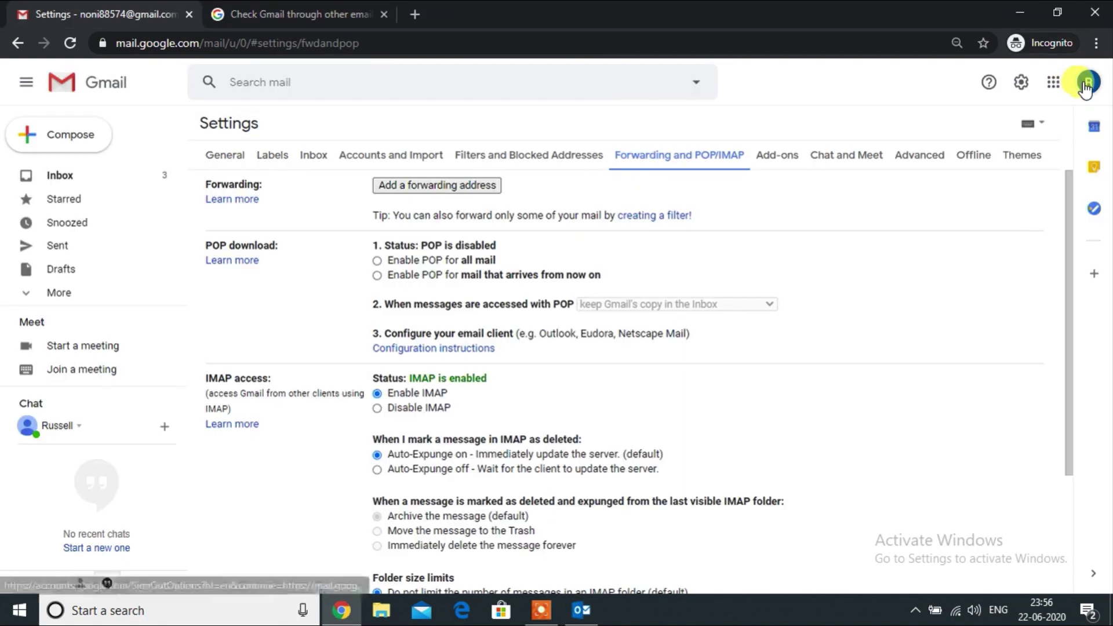
- Switch Allow less secure apps on in Google Account Security, then return to the Security overview
click(1085, 84)
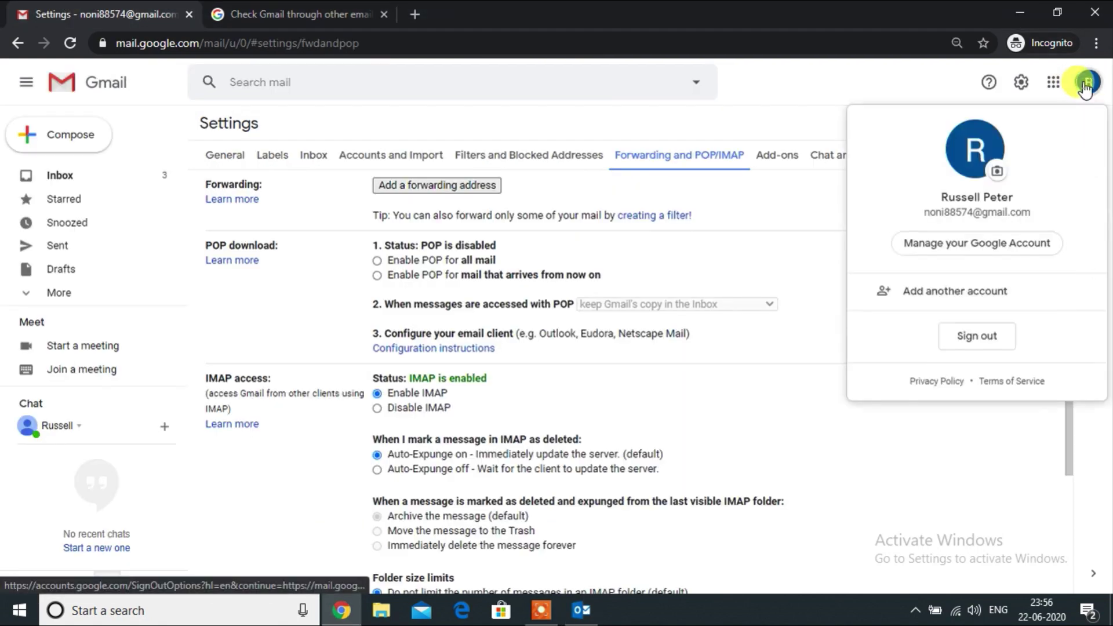
click(998, 254)
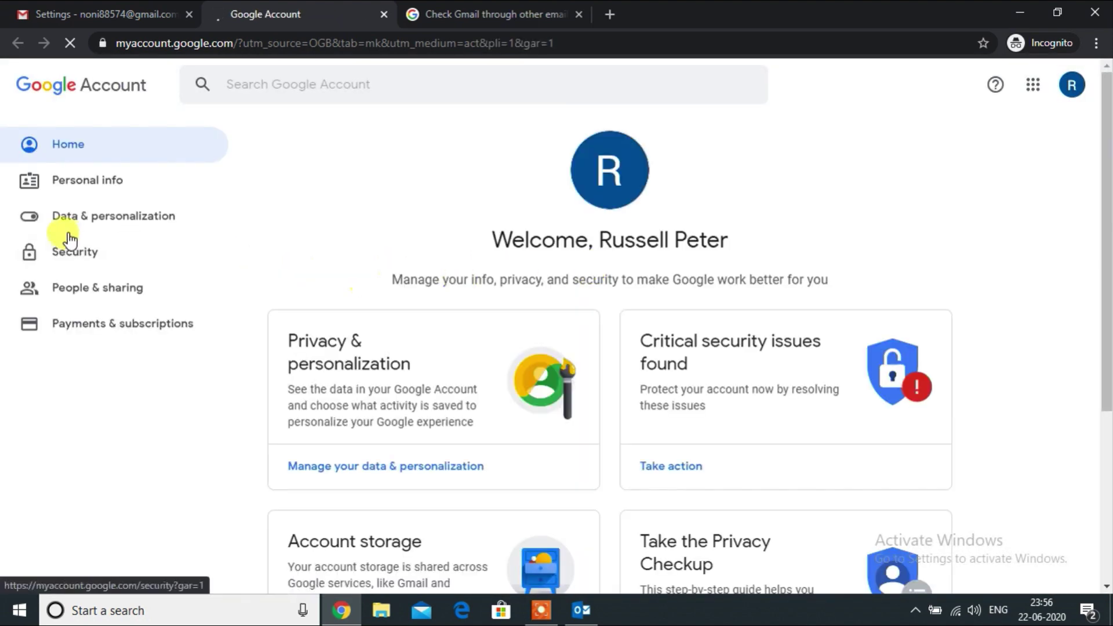
click(69, 252)
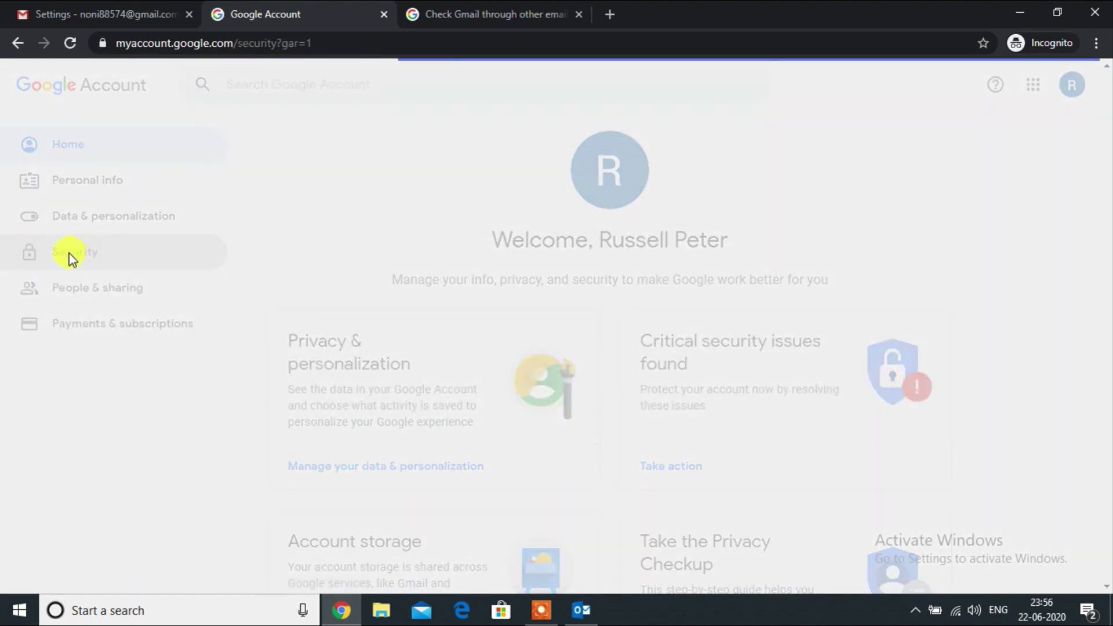
scroll(486, 306, down, 5)
scroll(391, 409, down, 3)
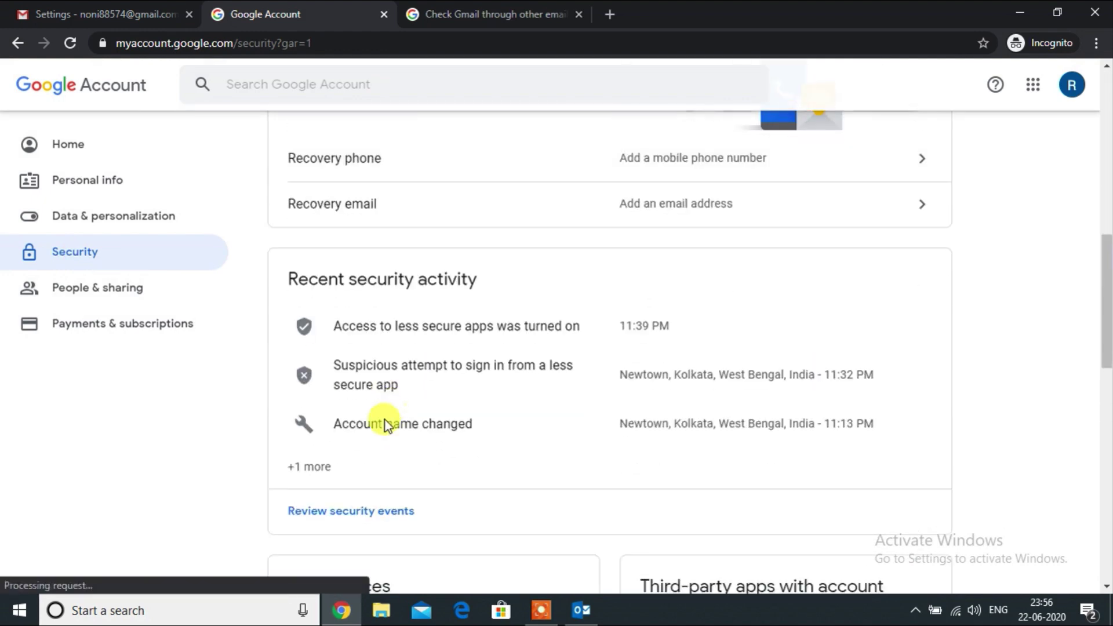
scroll(384, 421, down, 2)
scroll(356, 382, down, 1)
scroll(356, 385, down, 3)
scroll(357, 389, down, 3)
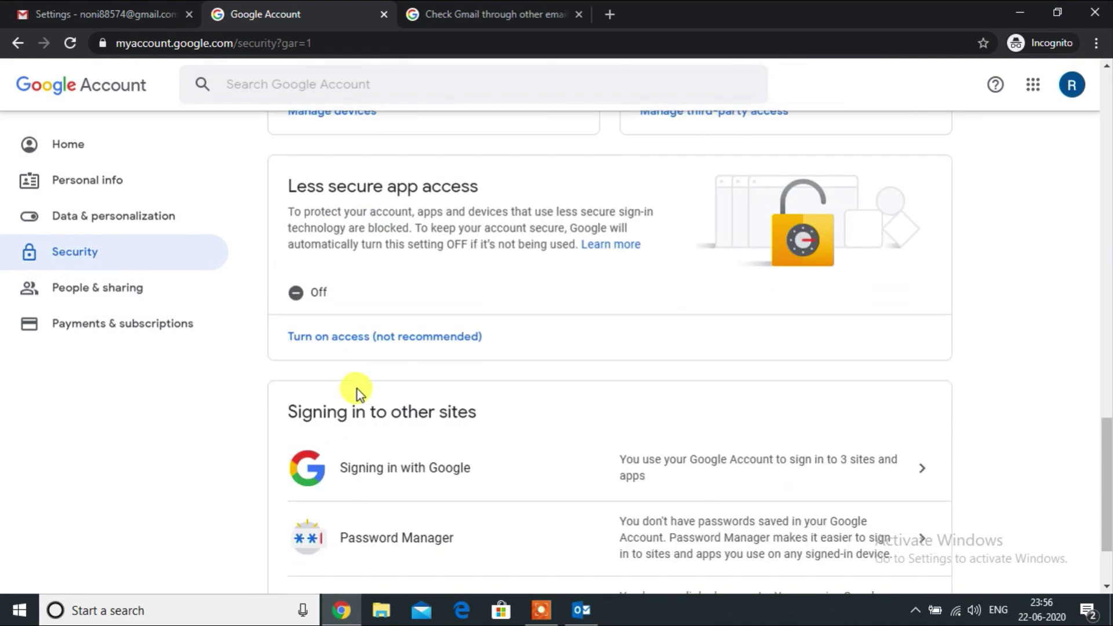
click(391, 338)
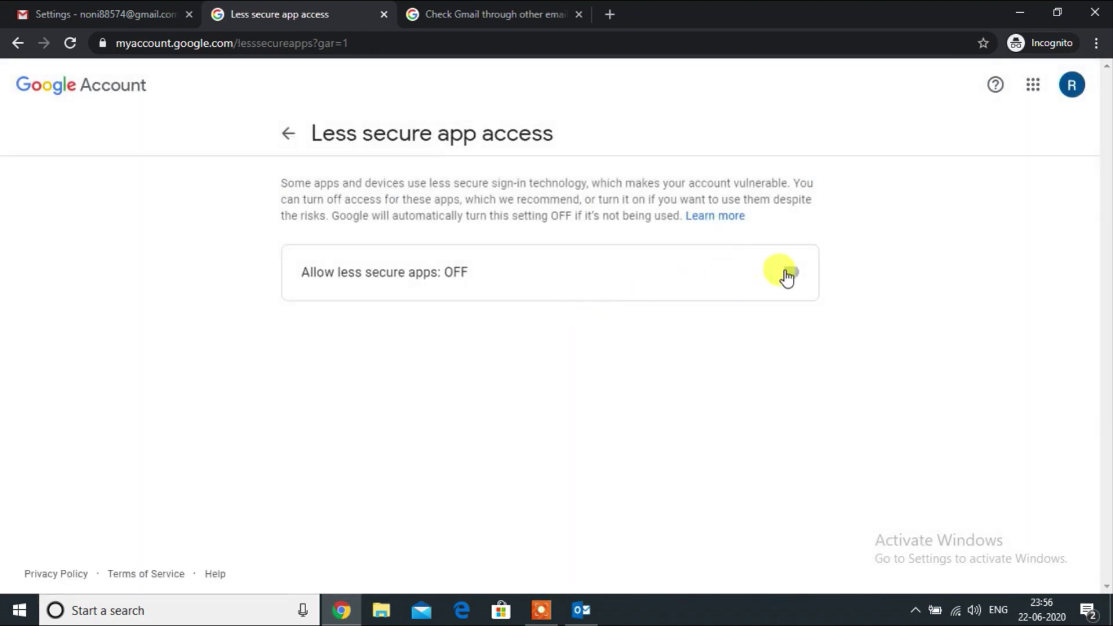
click(787, 275)
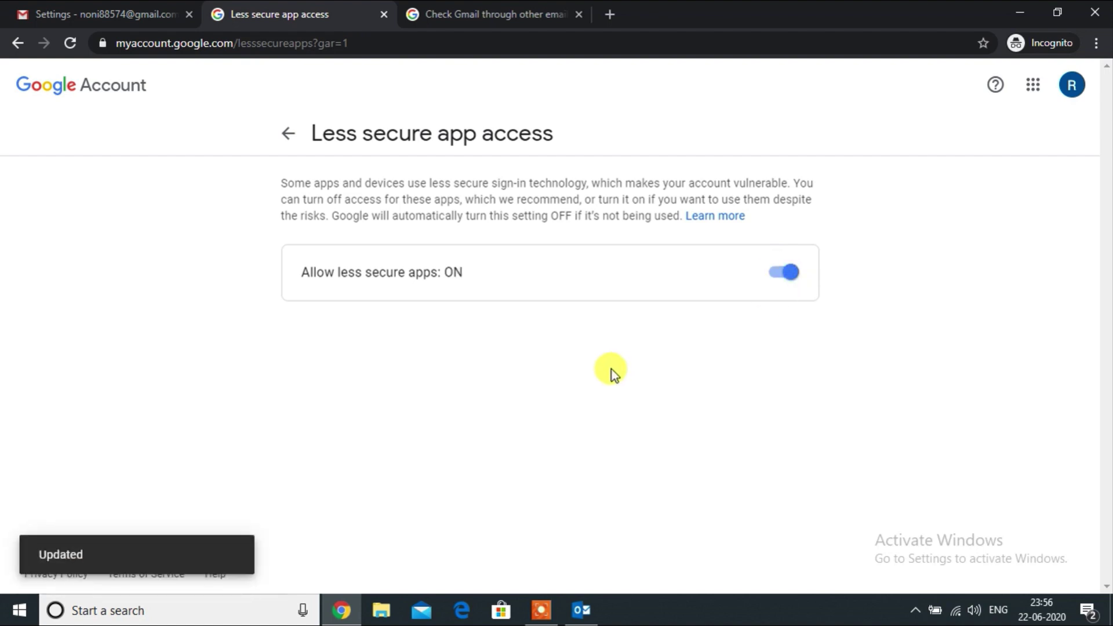
click(284, 136)
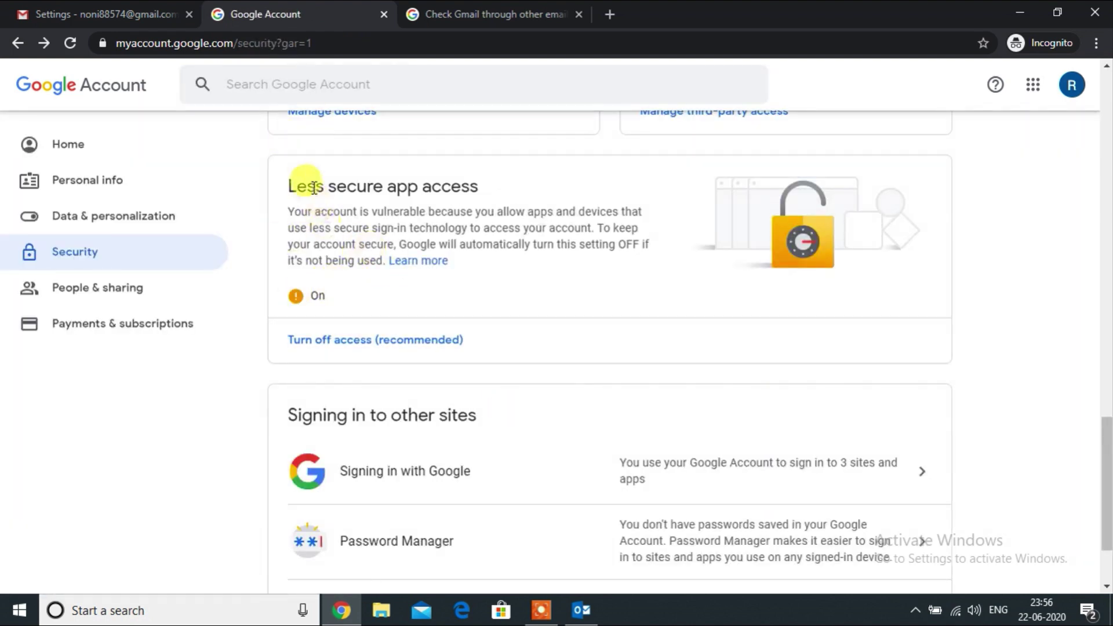
drag(285, 185, 470, 190)
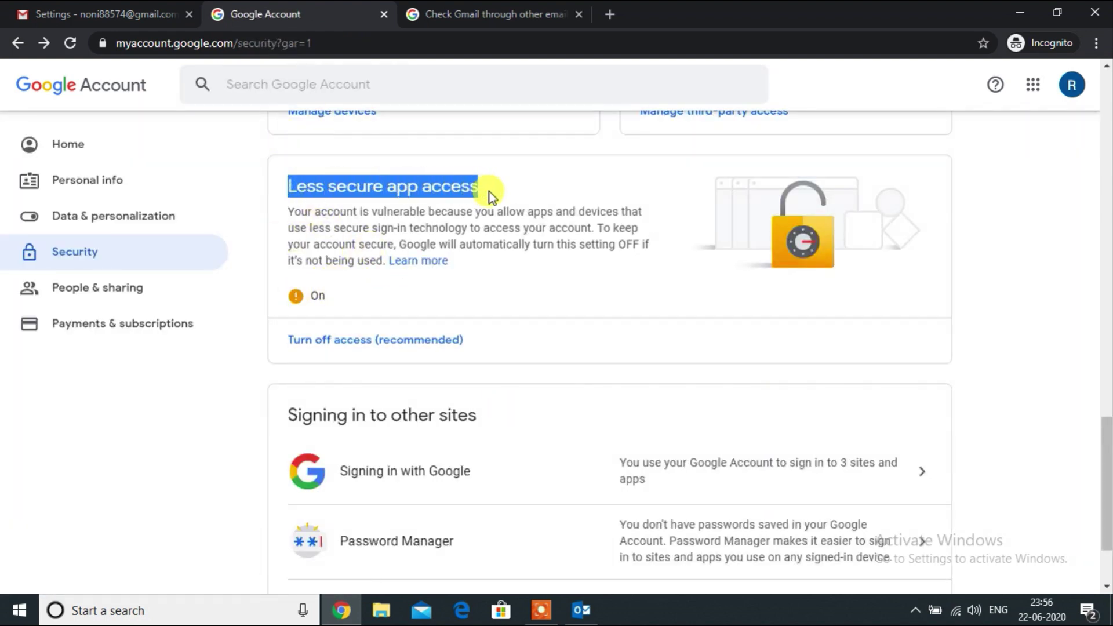
- Run the account settings test, check the IMAP logon and test-email results, then finish setup
click(1015, 14)
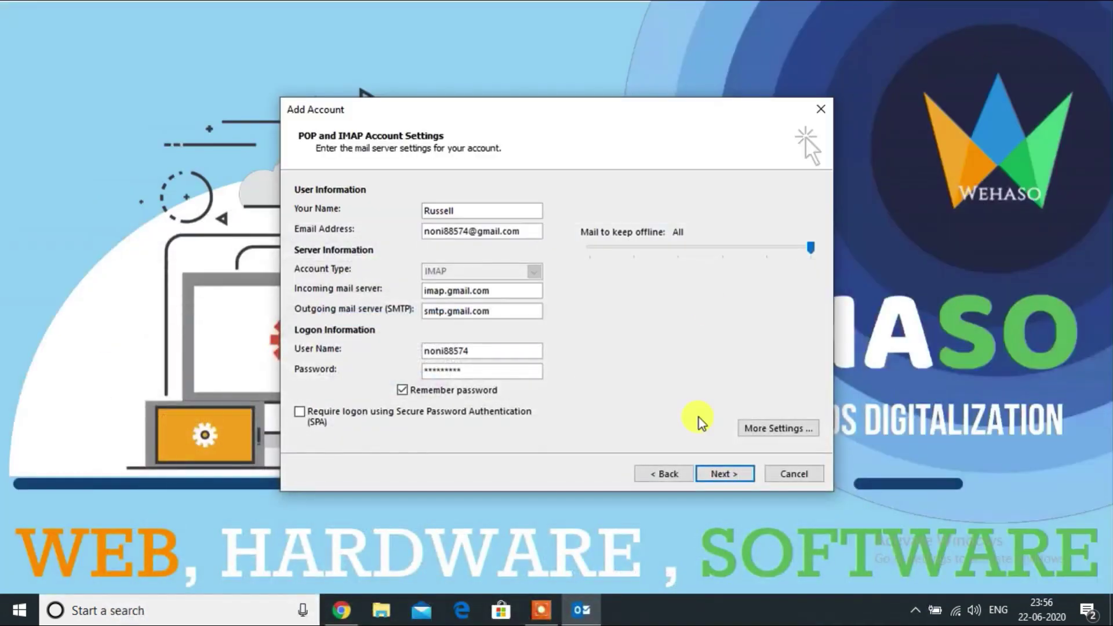
click(728, 475)
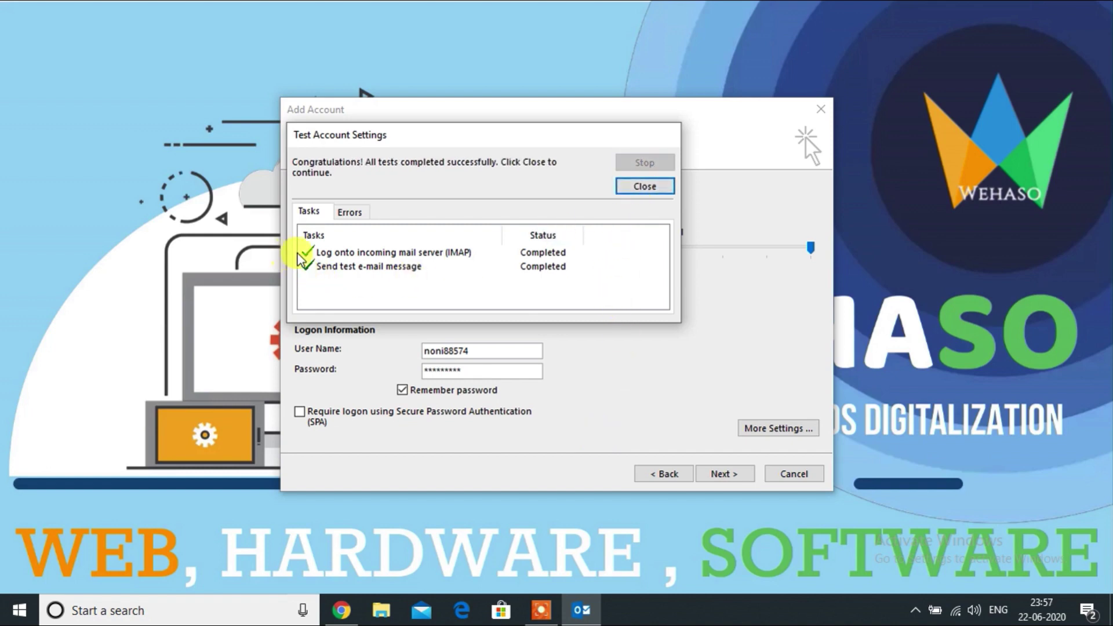
click(324, 252)
click(338, 268)
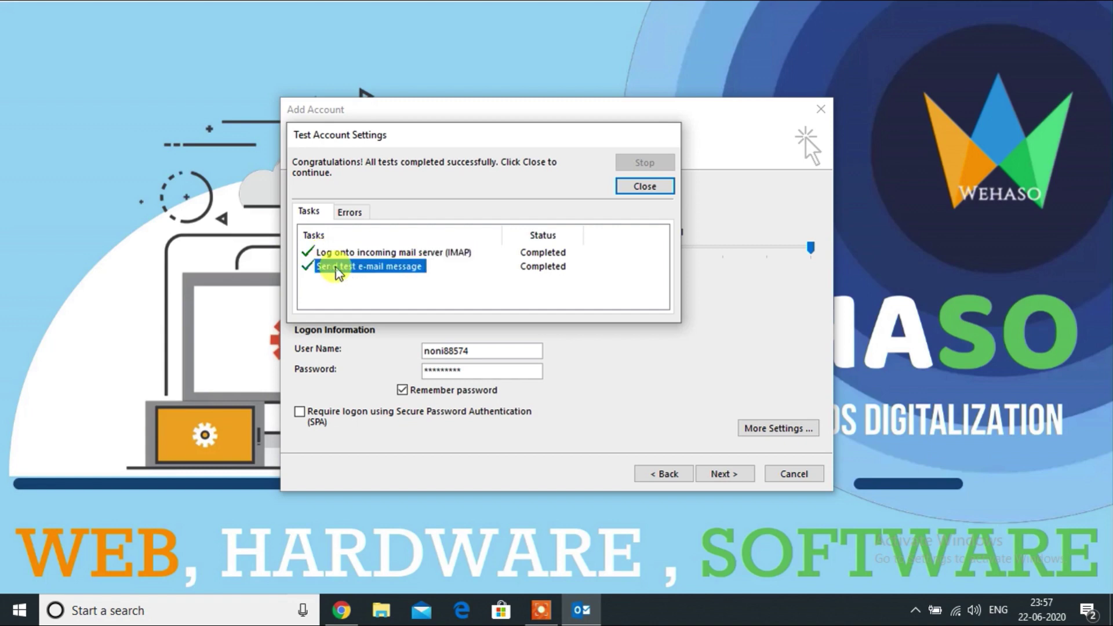
click(651, 193)
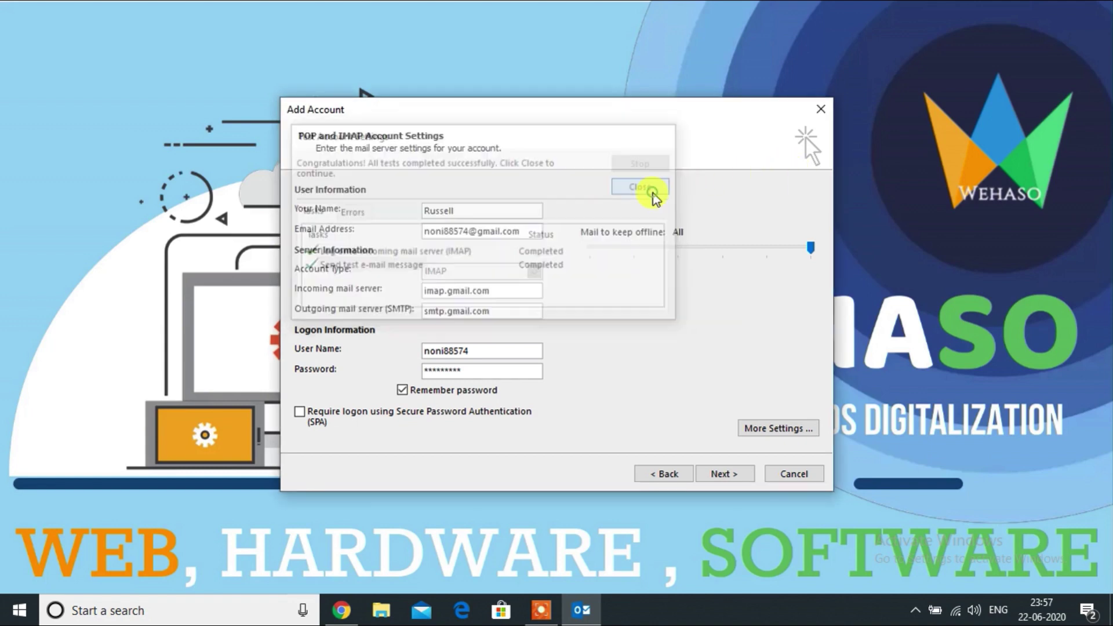
click(725, 475)
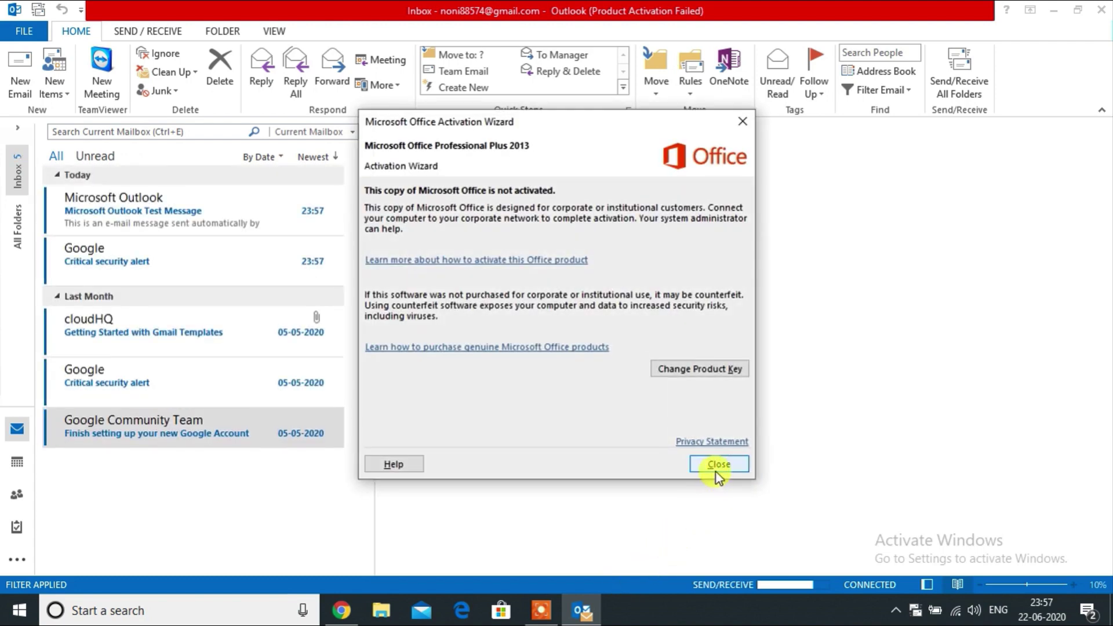
- Dismiss the activation notice and view the Microsoft Outlook Test Message from the Gmail address
click(716, 472)
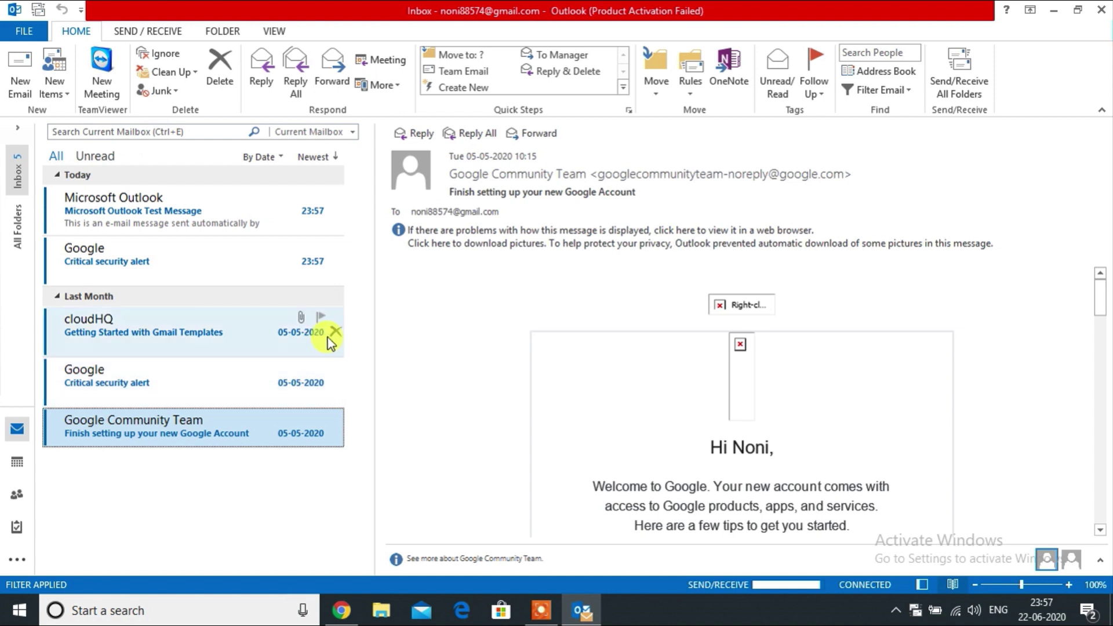
click(173, 203)
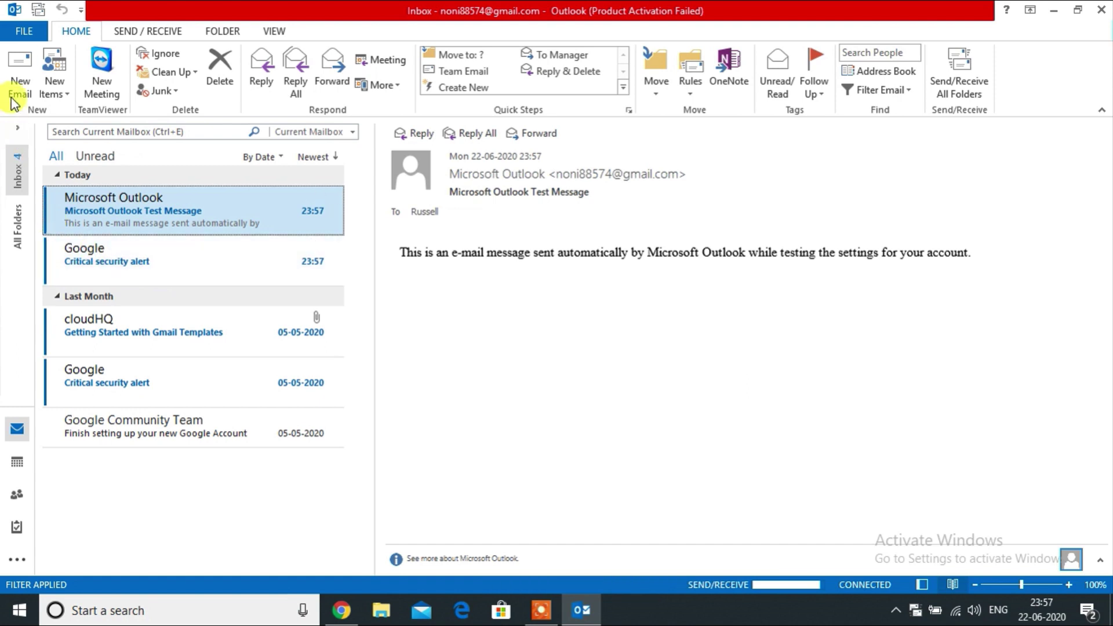
click(557, 174)
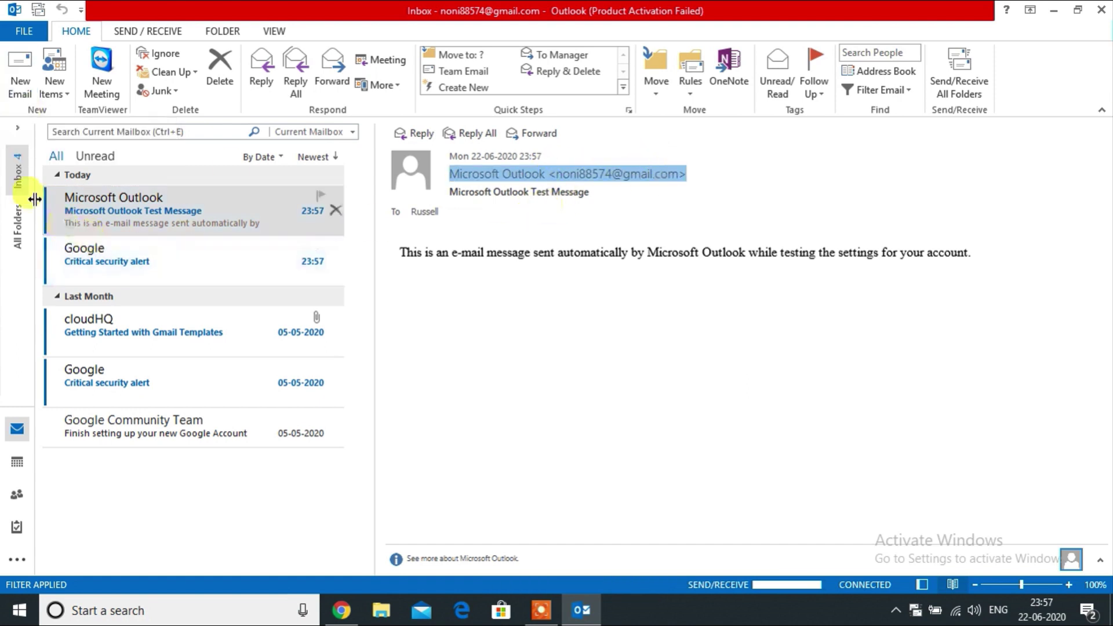
- Send a new email to the pasted Gmail address, subject 'Test Mail', body 'This is Test Mail'
click(11, 82)
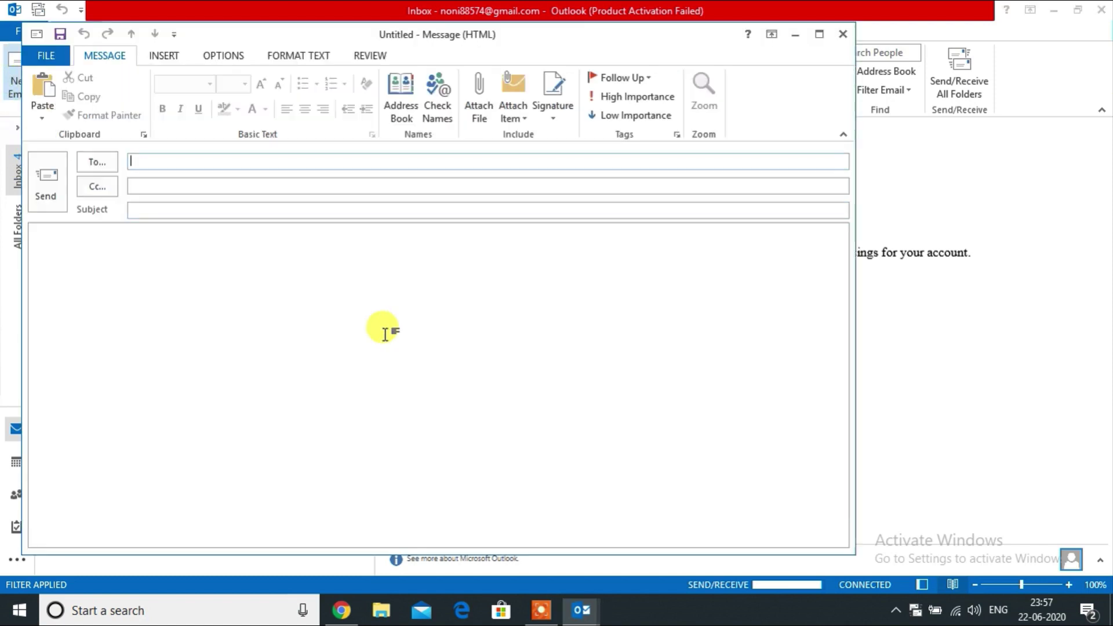
key(ctrl+v)
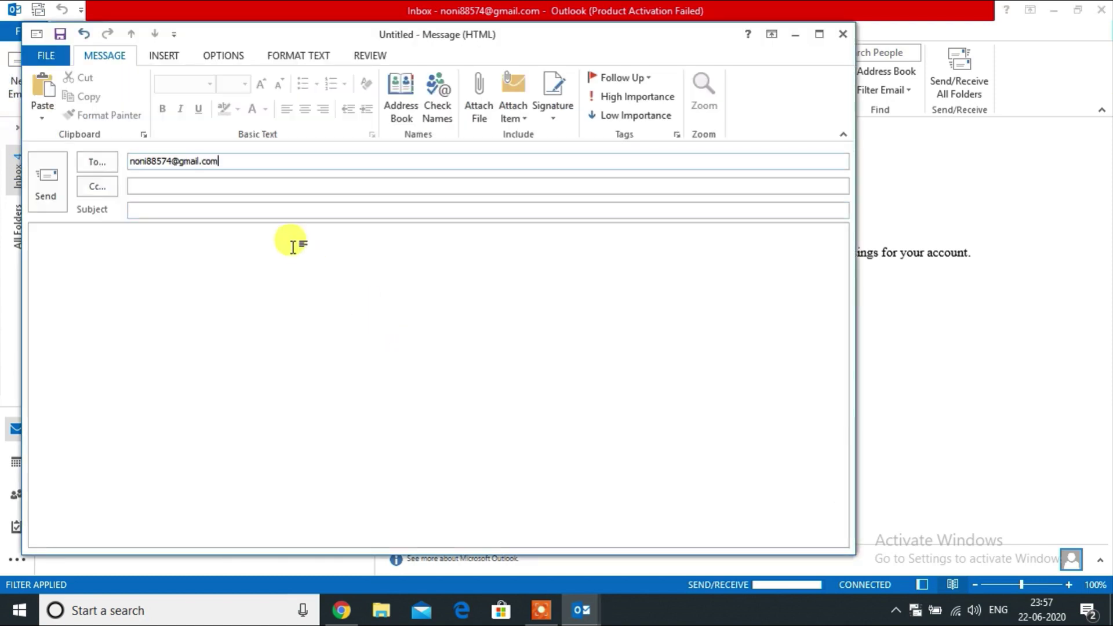
click(164, 206)
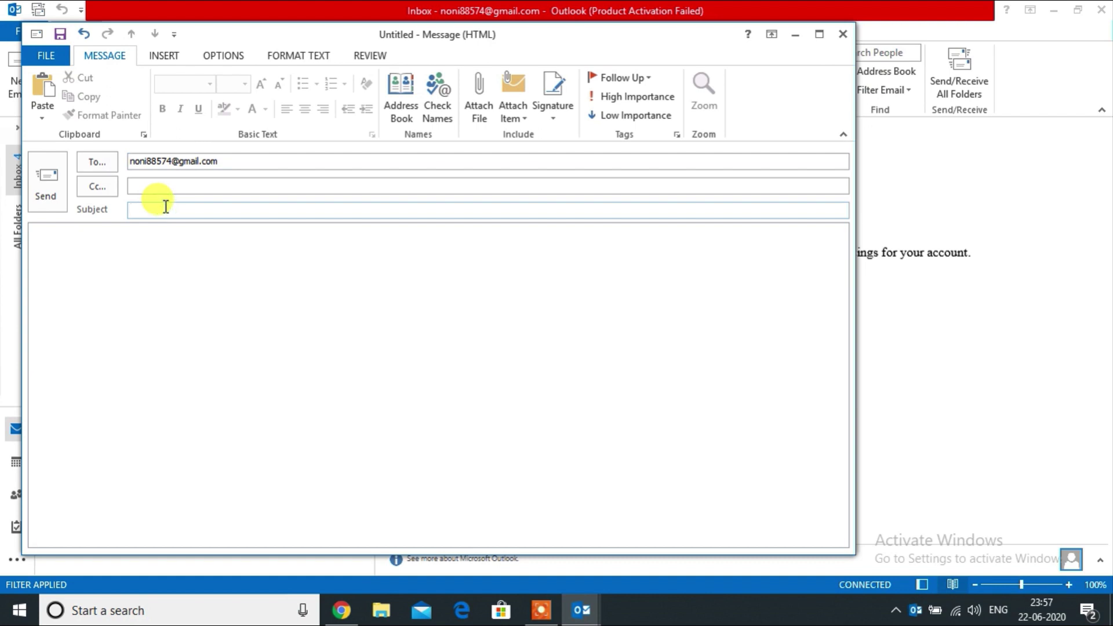
text(Test Mail)
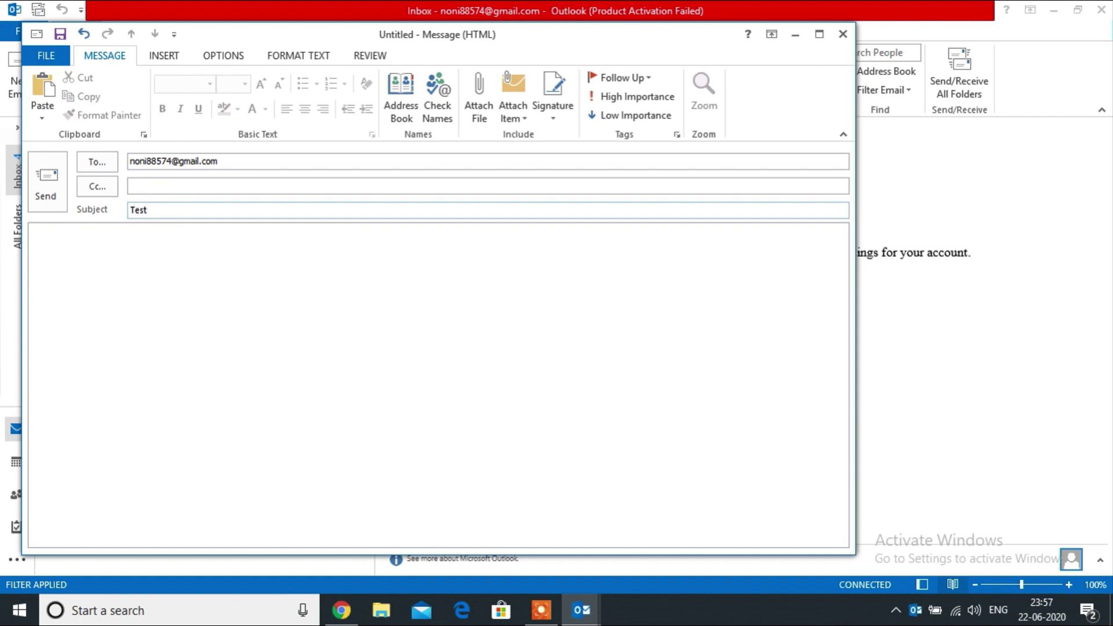
click(149, 287)
text(This is Test Mail)
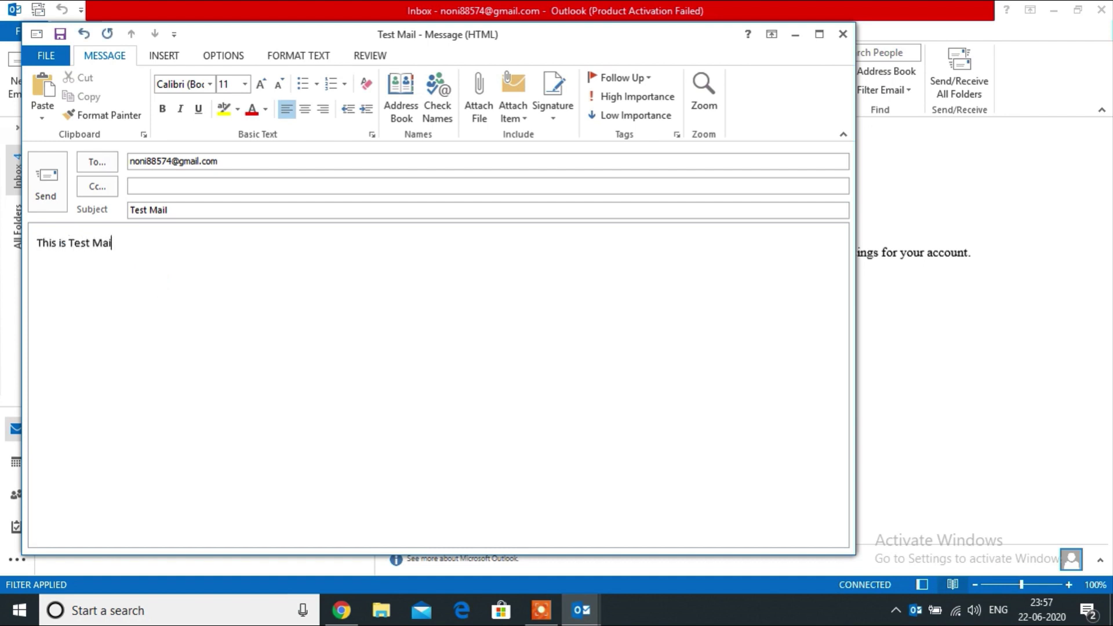
click(45, 199)
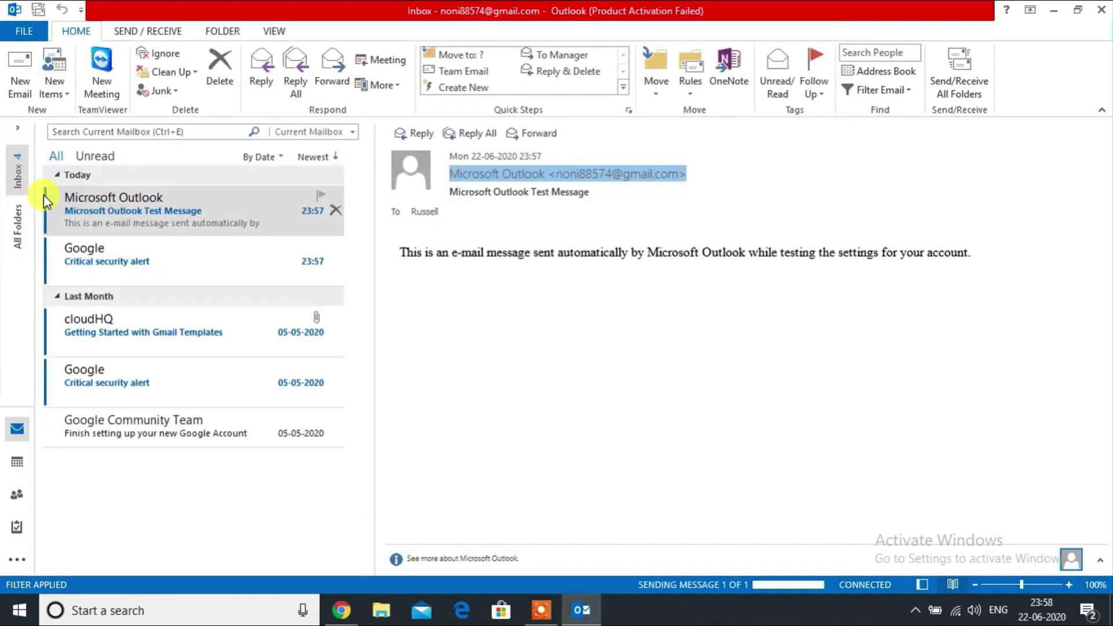